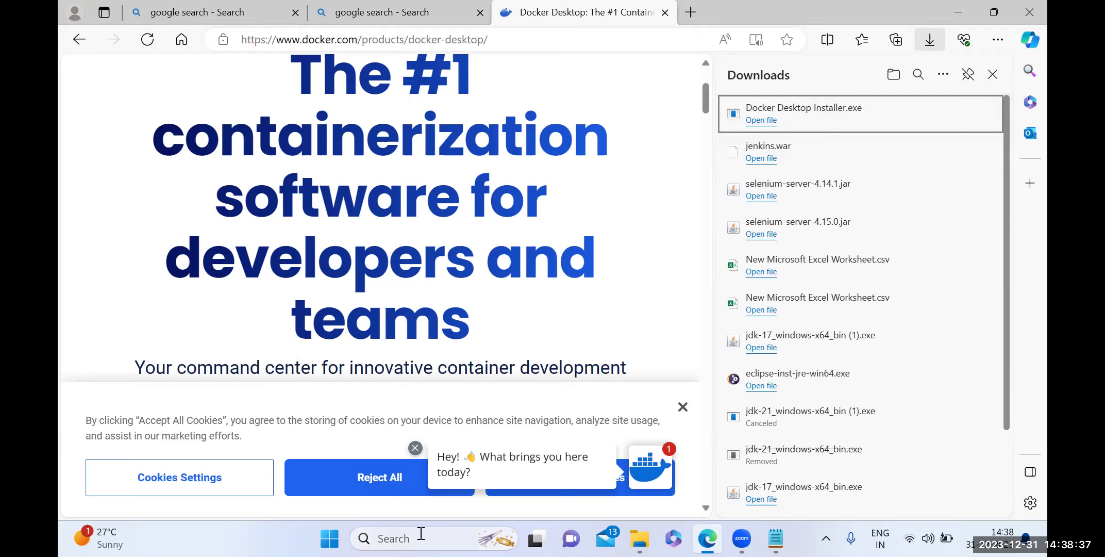
Run Docker Desktop Installer.exe from the Downloads folder and approve the UAC prompt.
left_click(639, 538)
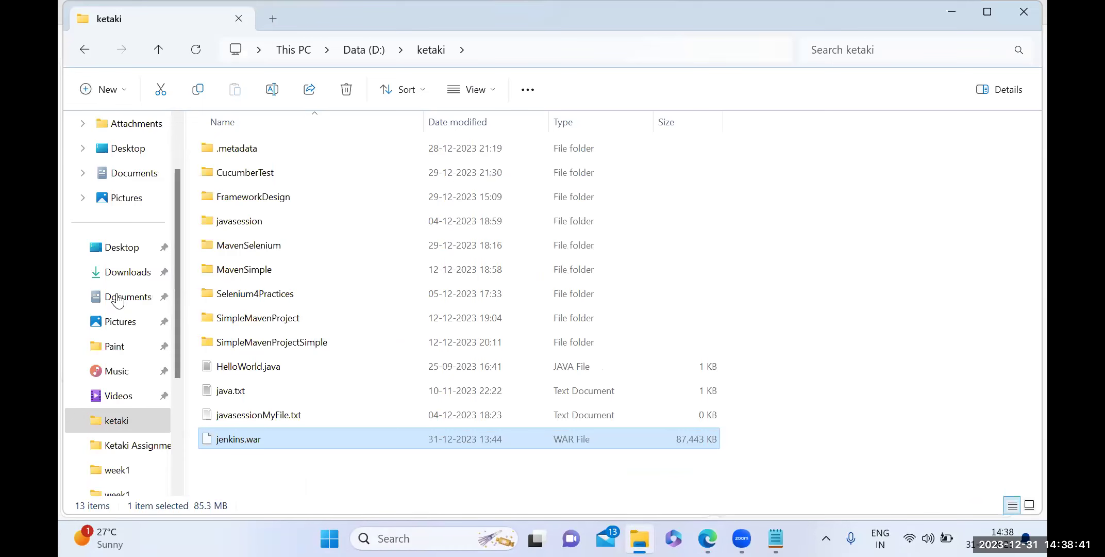
left_click(121, 274)
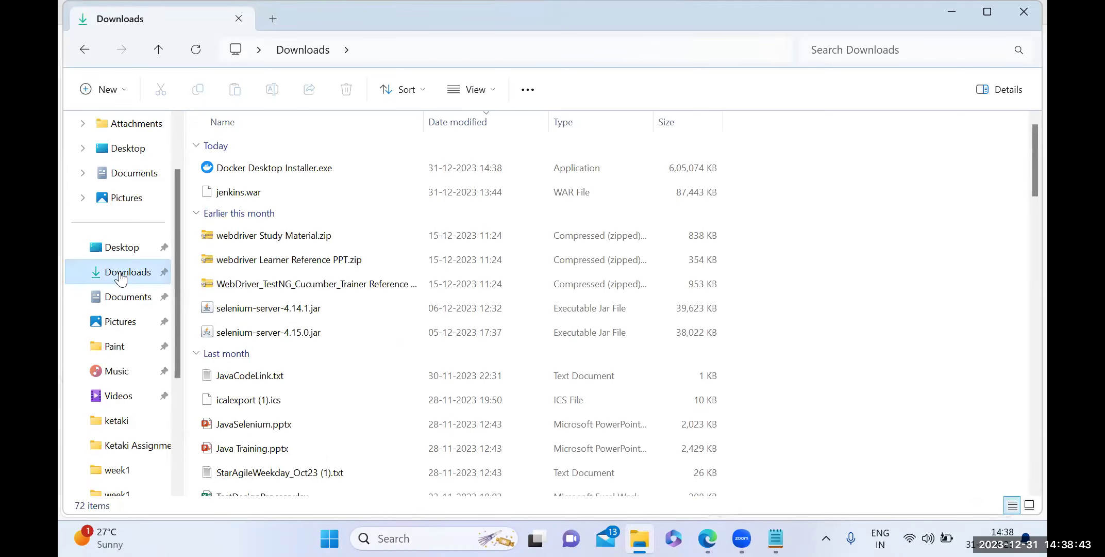
left_click(239, 172)
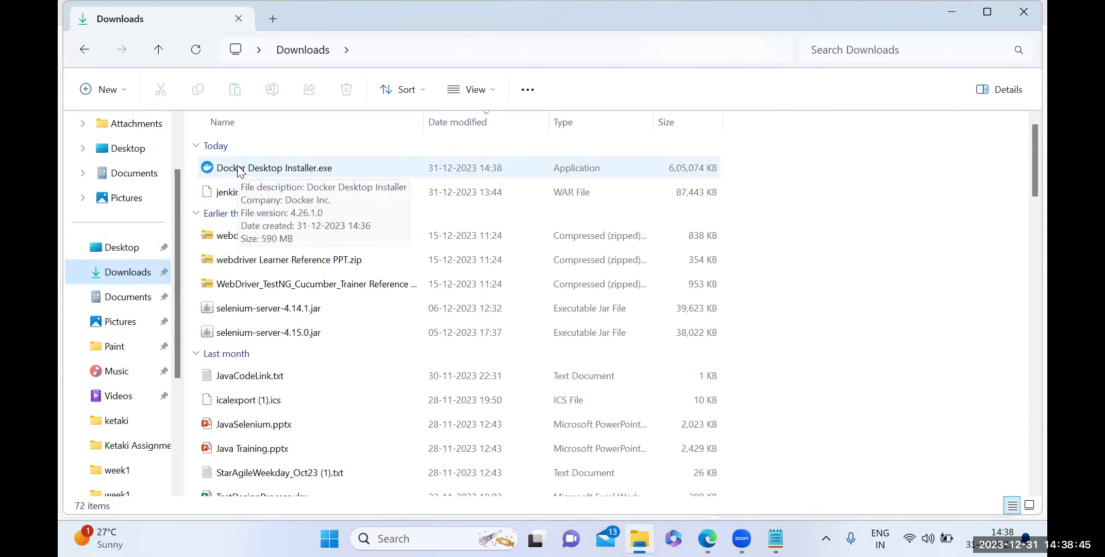
left_click(238, 172)
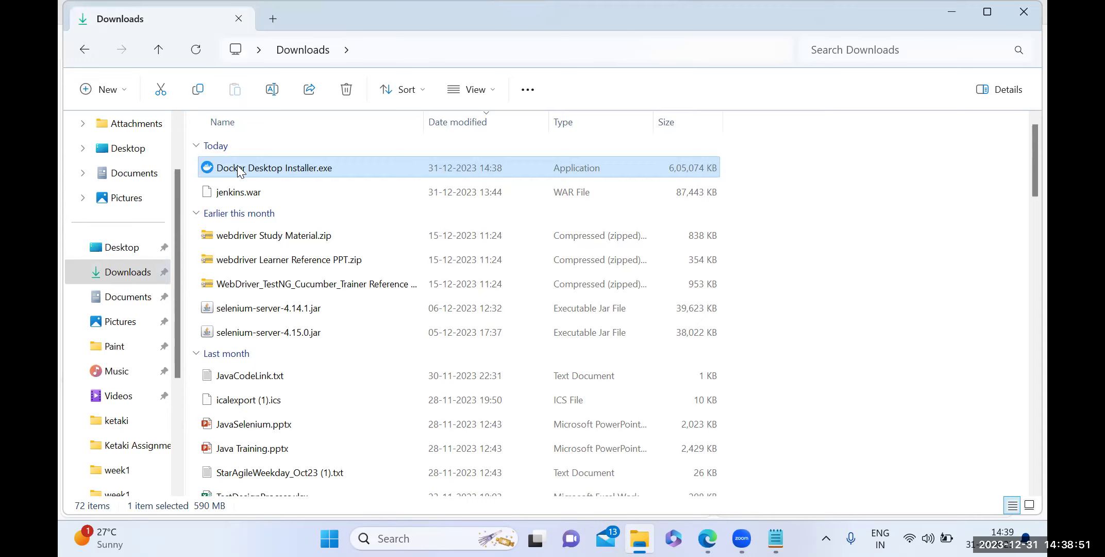
double_click(346, 167)
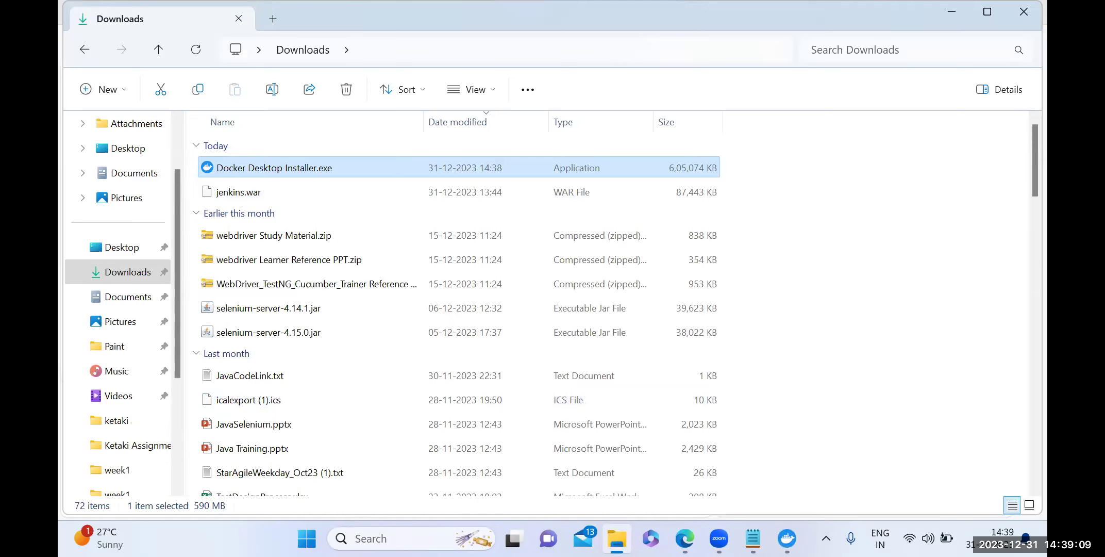
mouse_move(787, 538)
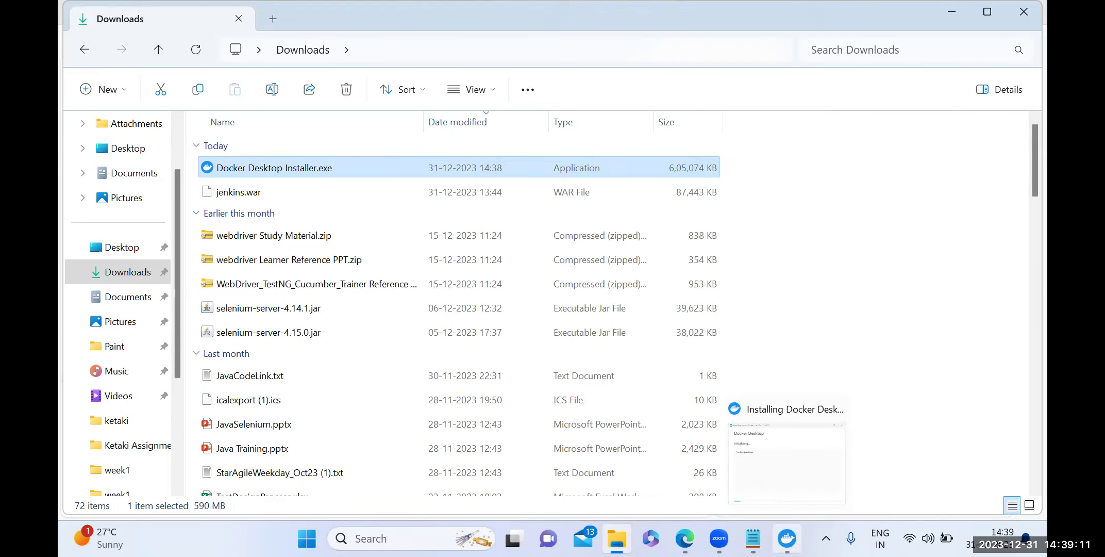
Install Docker Desktop 4.26.1 with 'Add shortcut to desktop' left checked.
left_click(787, 538)
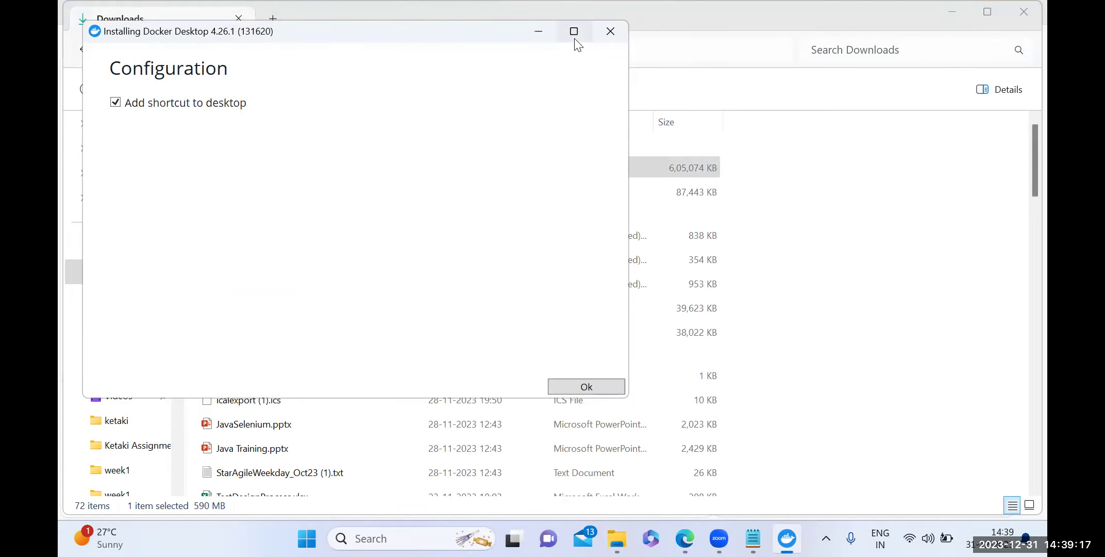
mouse_move(575, 39)
left_click(595, 387)
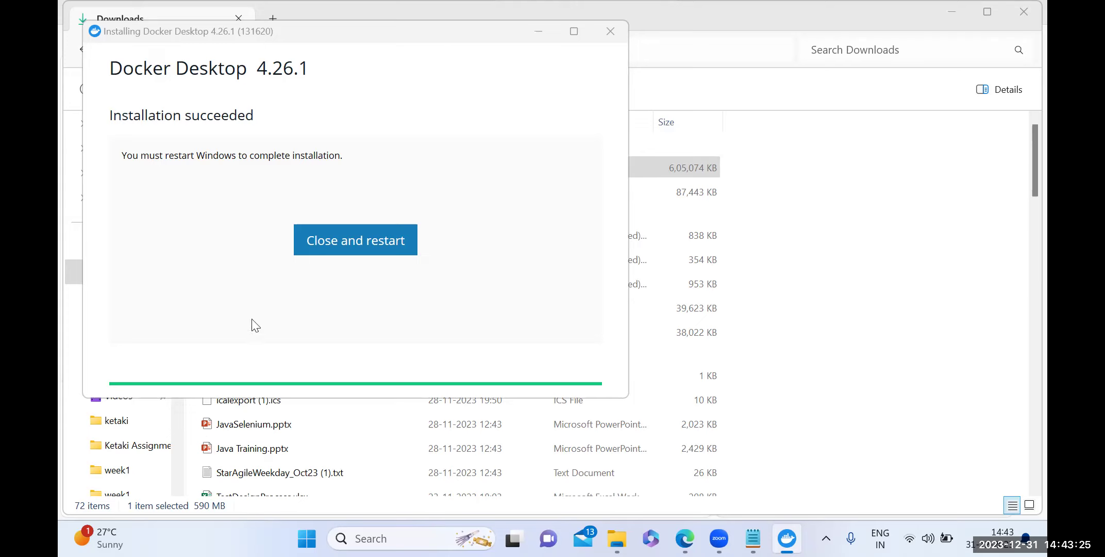
Restart Windows, accept the Docker subscription agreement and finish setup with recommended settings.
left_click(328, 249)
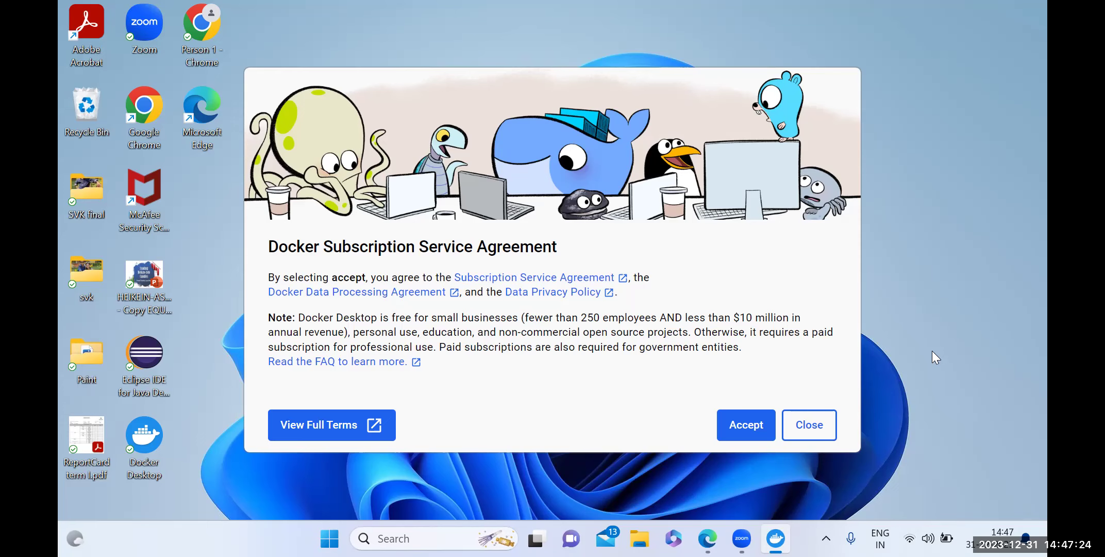
left_click(739, 427)
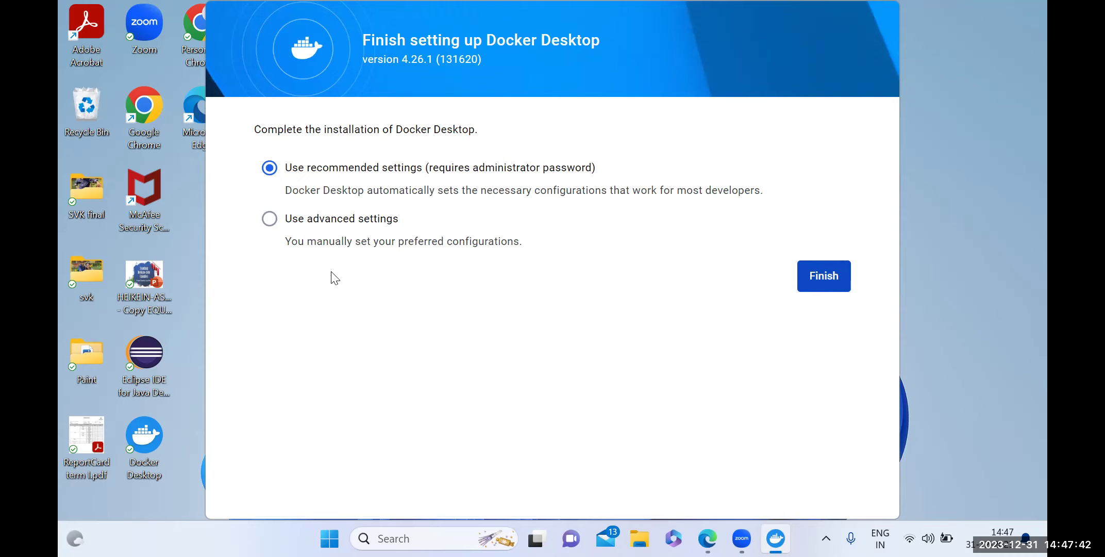
left_click(825, 278)
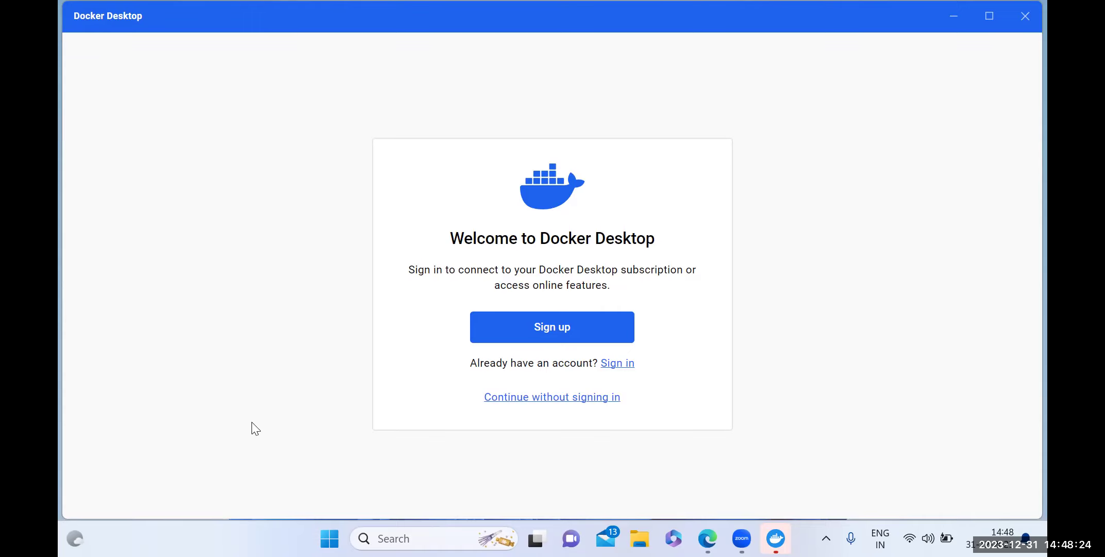
Sign in to Docker with the Google account and allow sharing details with docker.com.
left_click(607, 365)
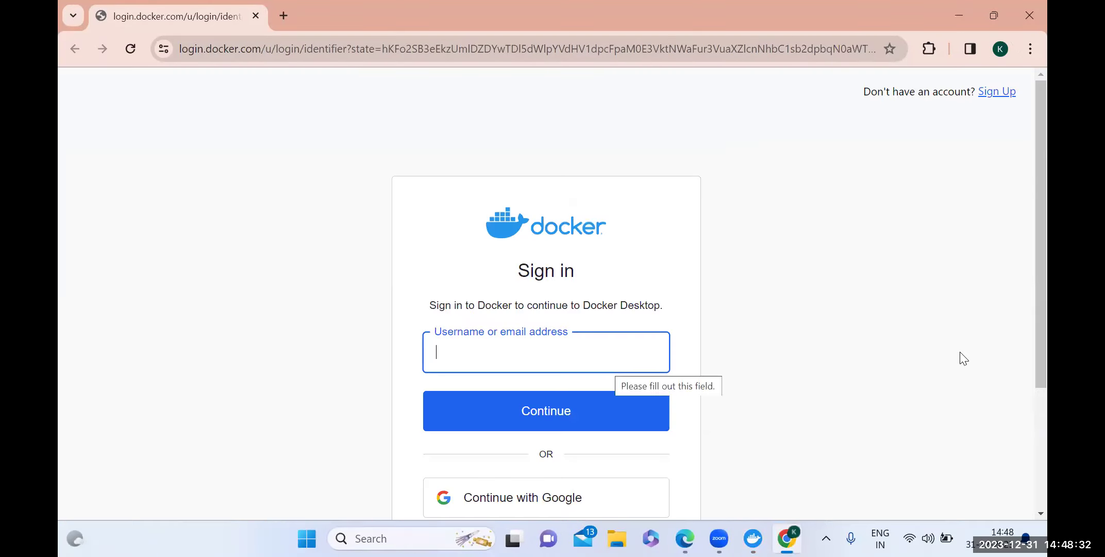
scroll(1030, 440, "down", 3)
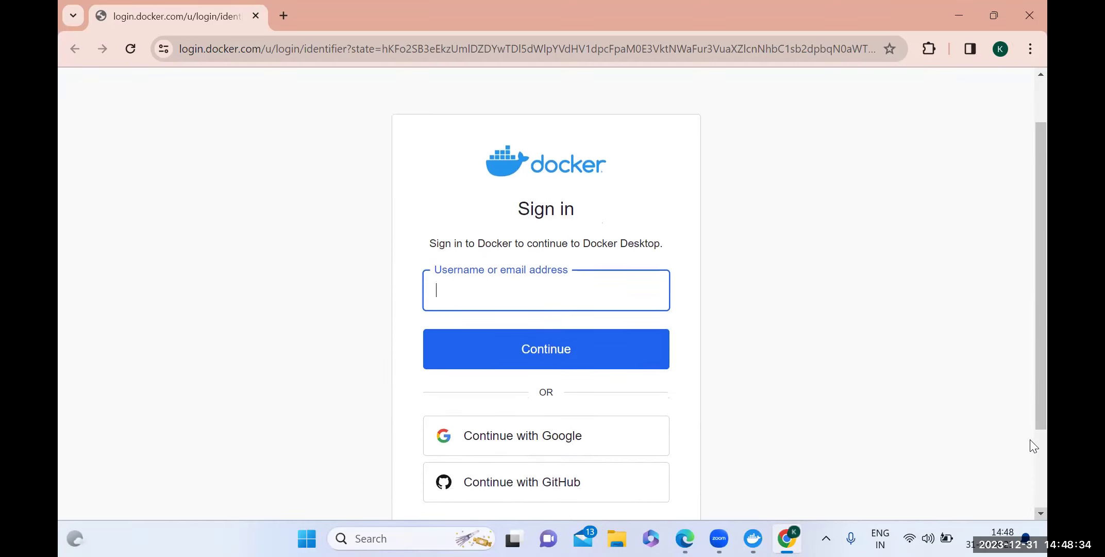
left_click(453, 234)
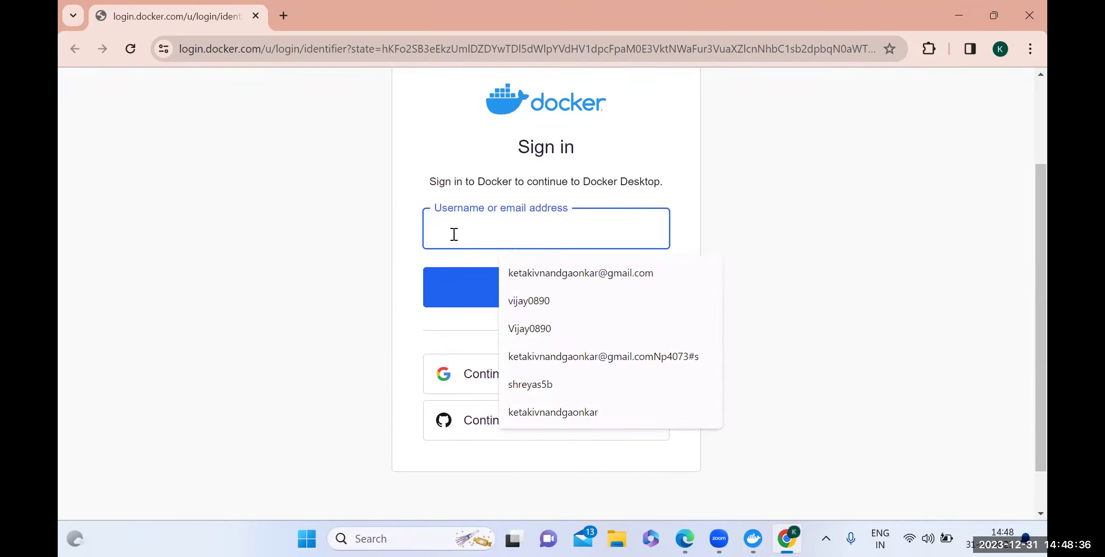
left_click(474, 384)
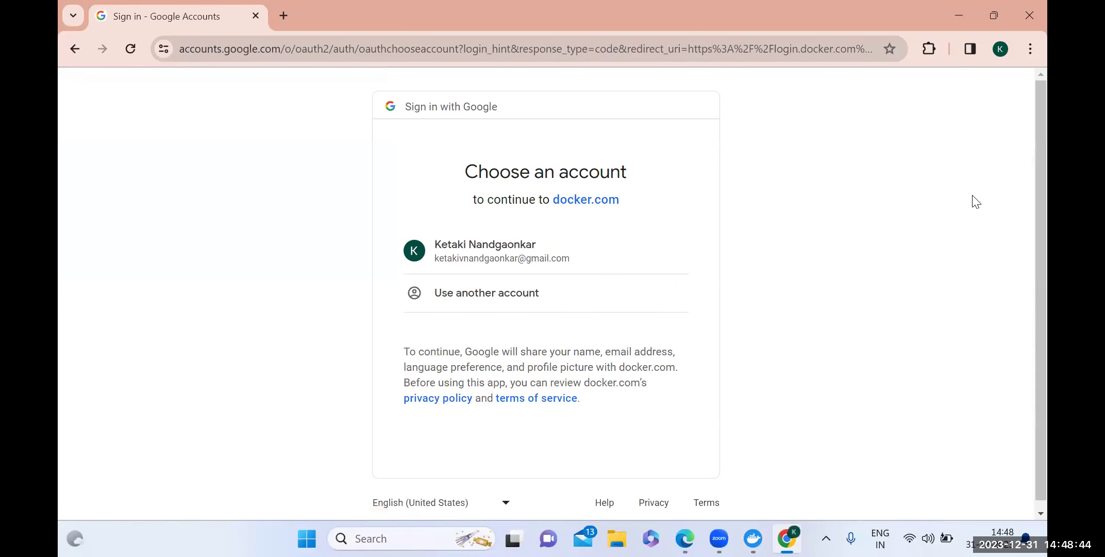
left_click(441, 259)
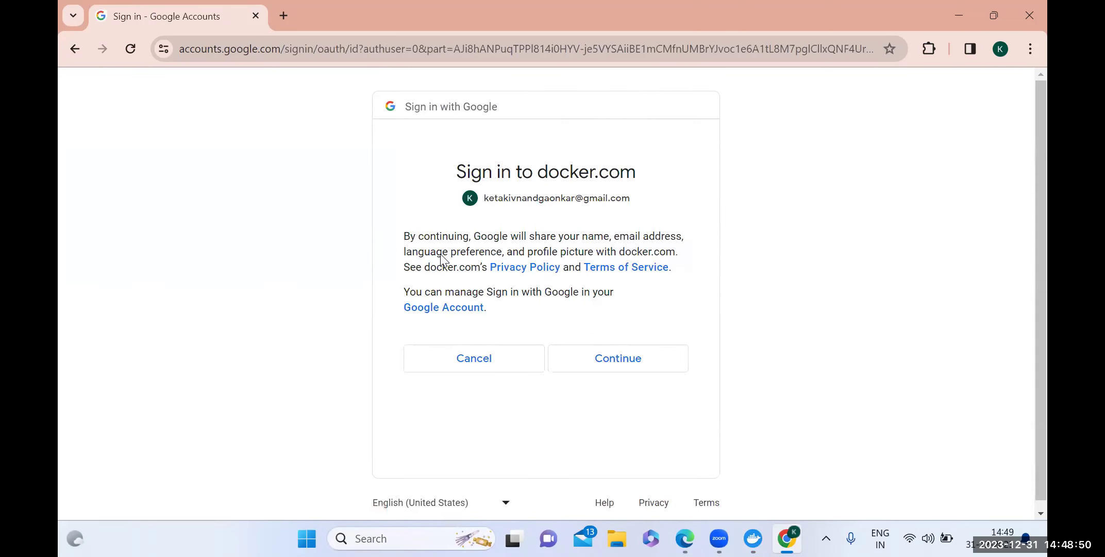
left_click(628, 361)
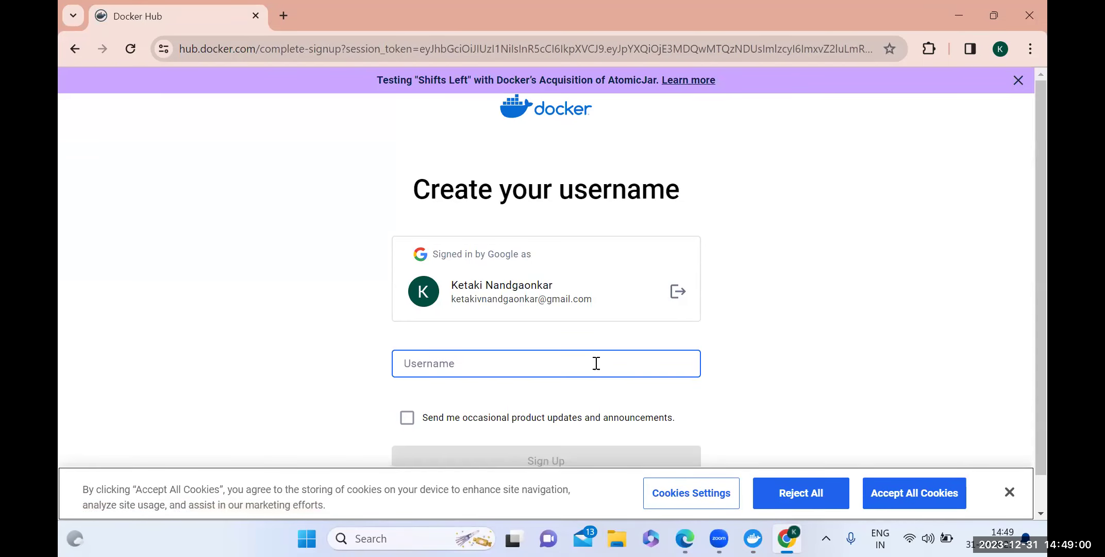
Enter a Docker username based on the account holder's name and submit sign-up.
left_click(566, 363)
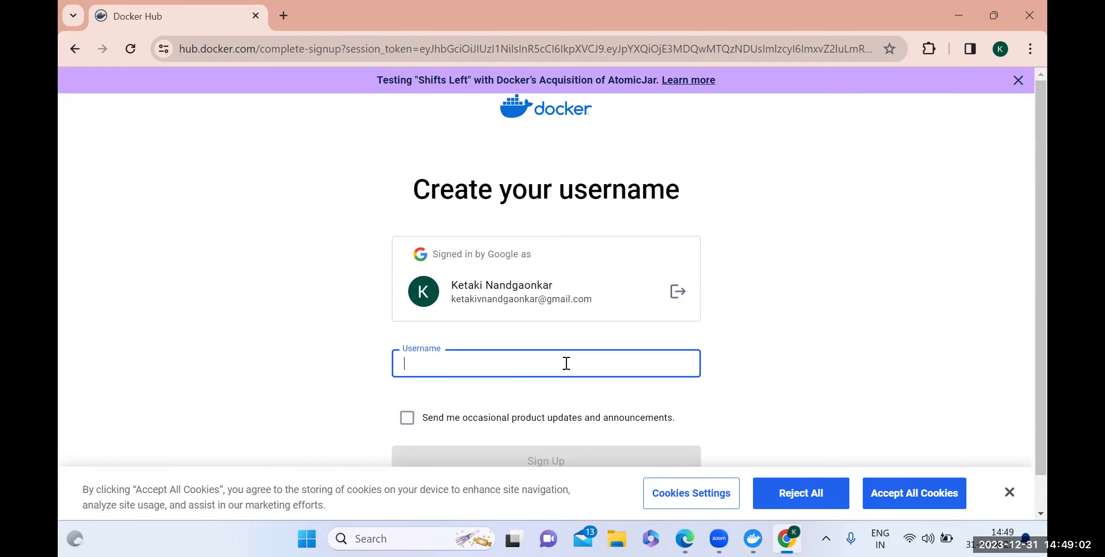
type("k")
key("BackSpace")
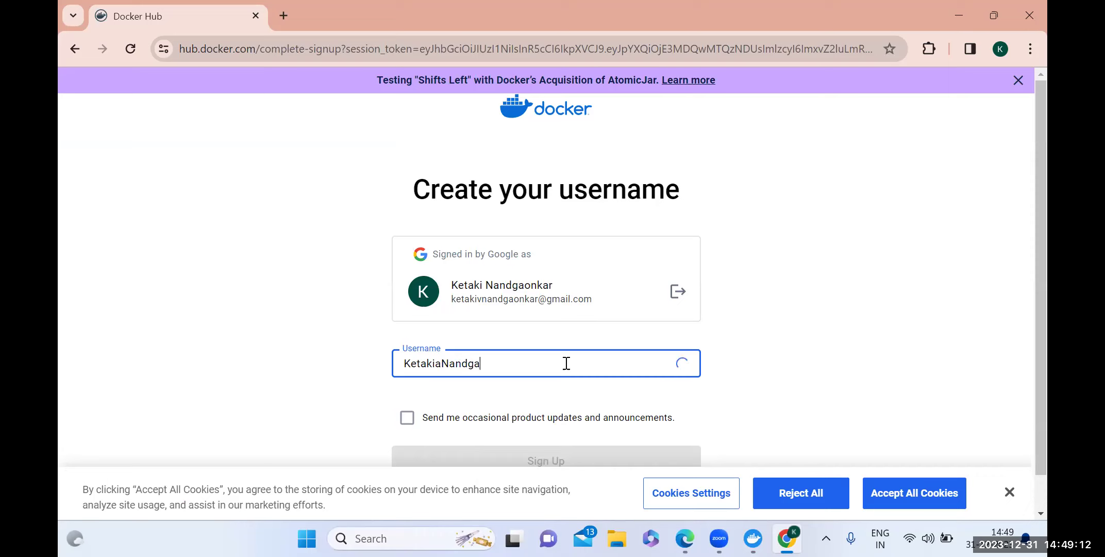
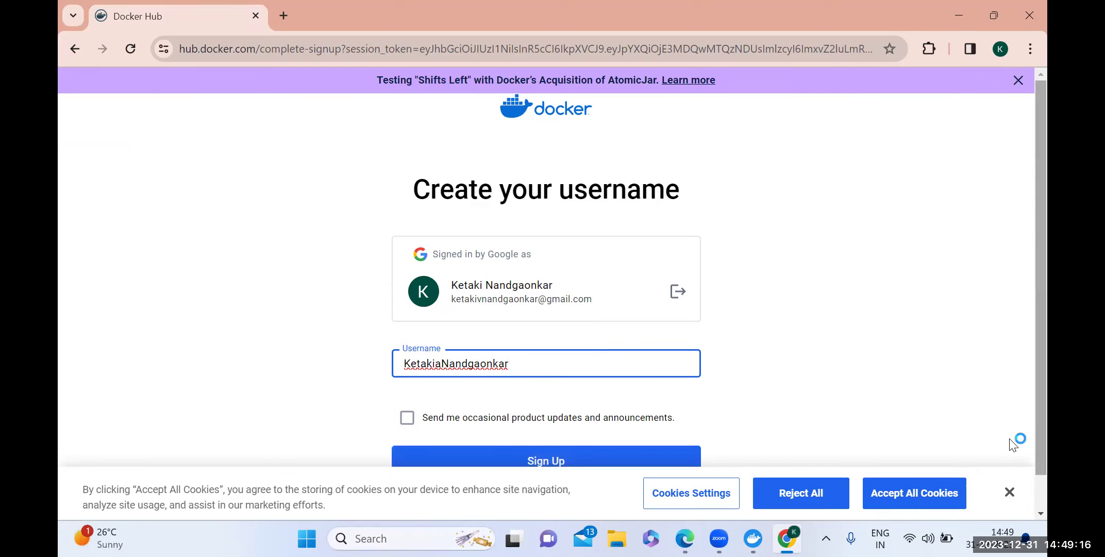
scroll(1013, 443, "down", 1)
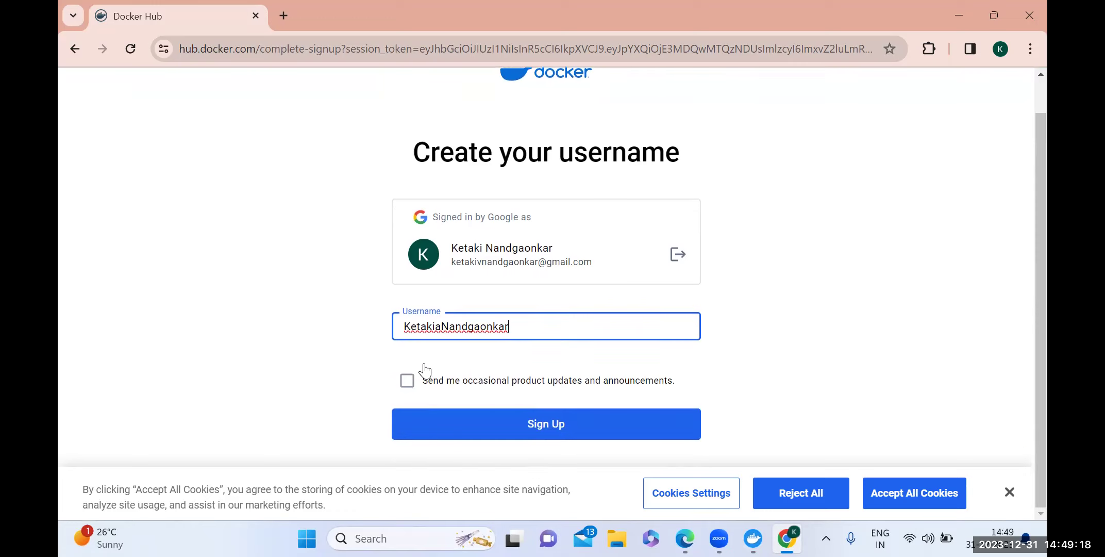
left_click(513, 426)
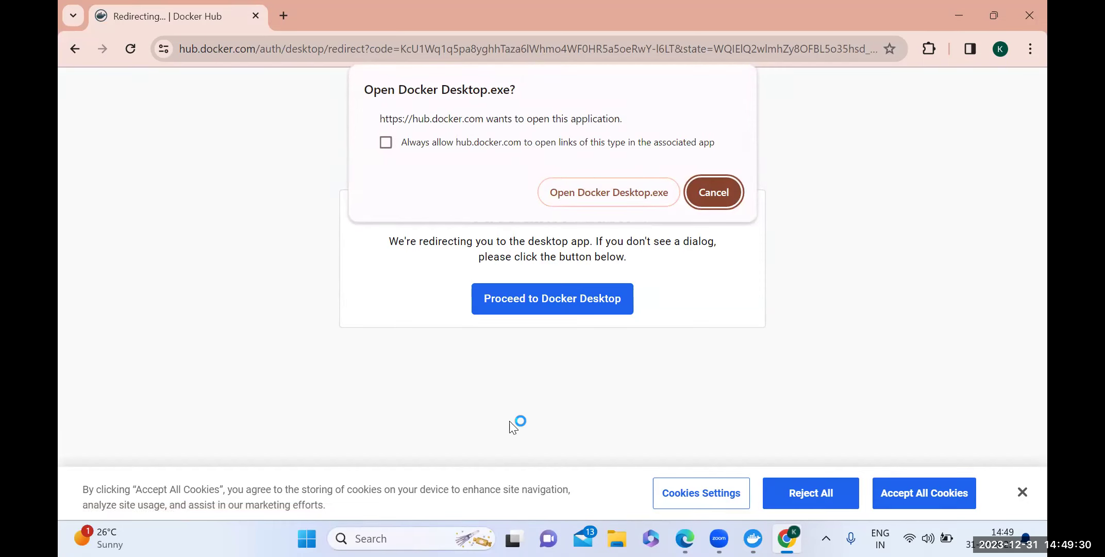
Always allow hub.docker.com to open Docker Desktop and hand the sign-in over to the app.
left_click(712, 192)
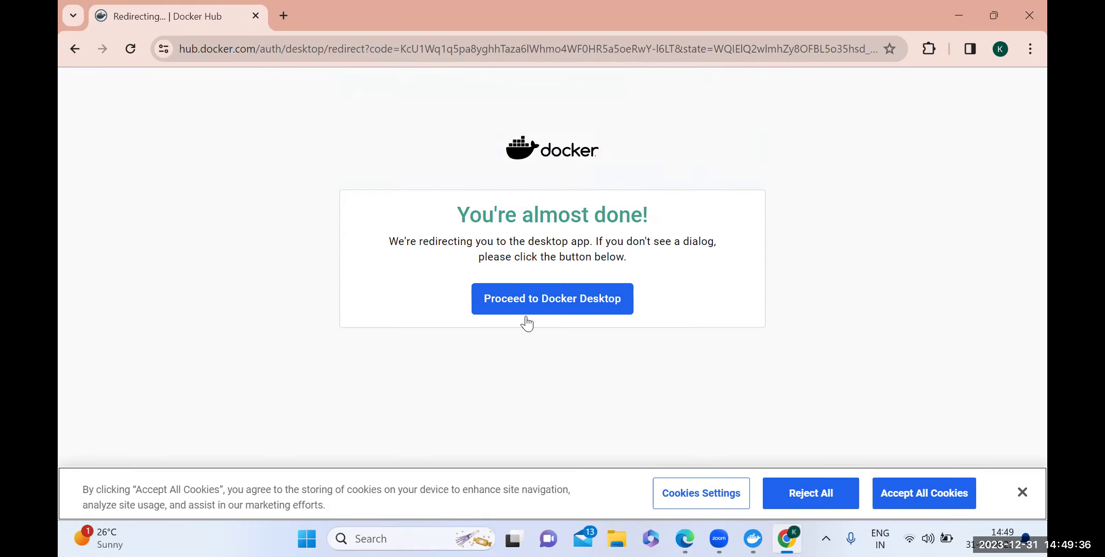
left_click(532, 301)
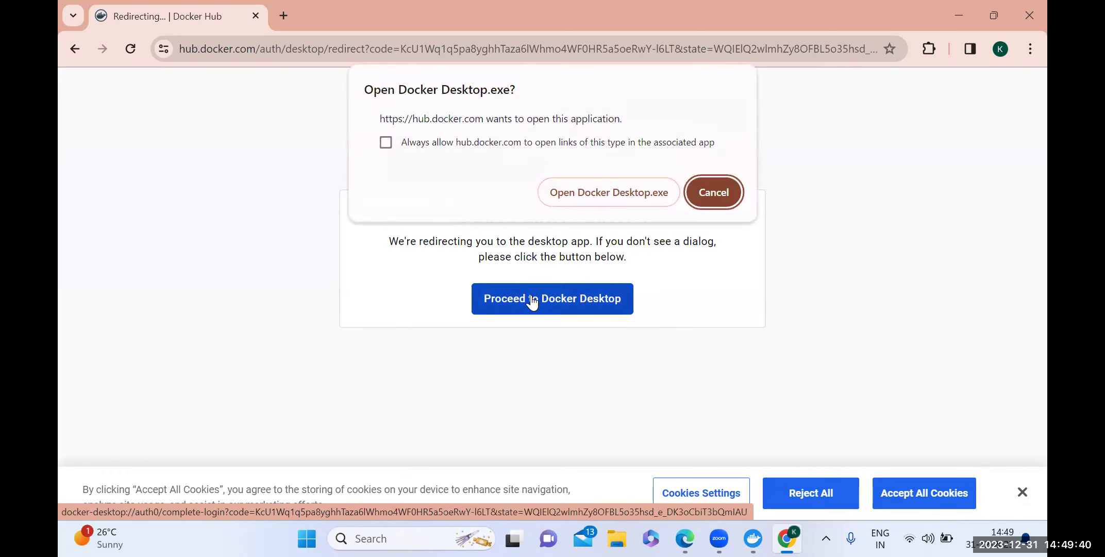
left_click(714, 195)
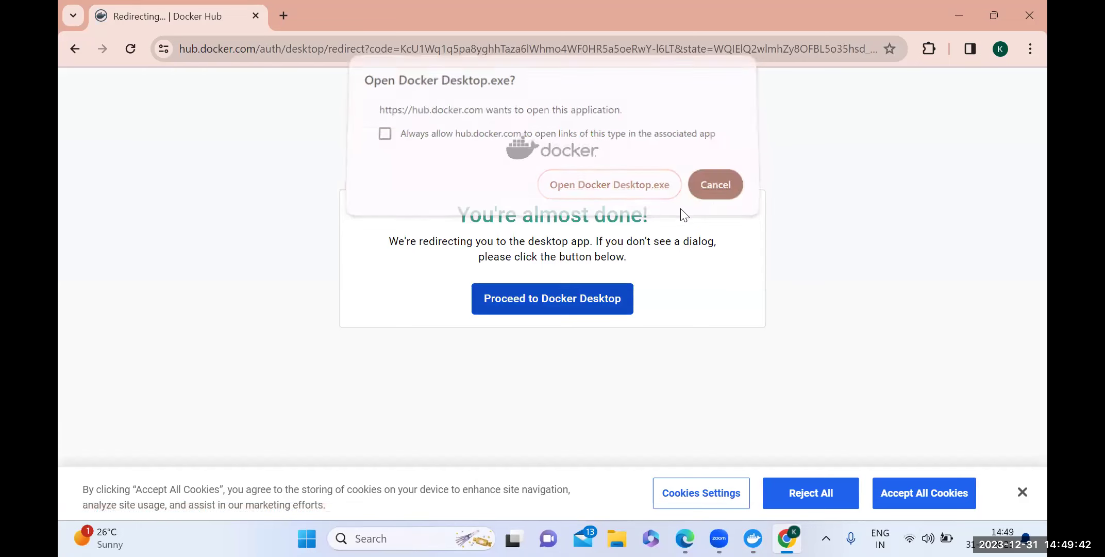
left_click(575, 308)
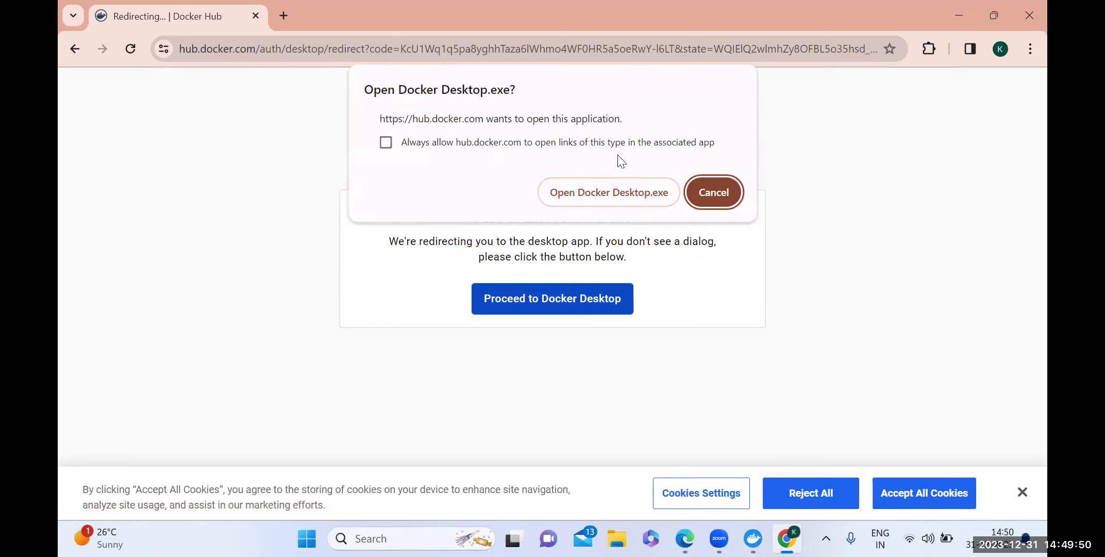
left_click(387, 143)
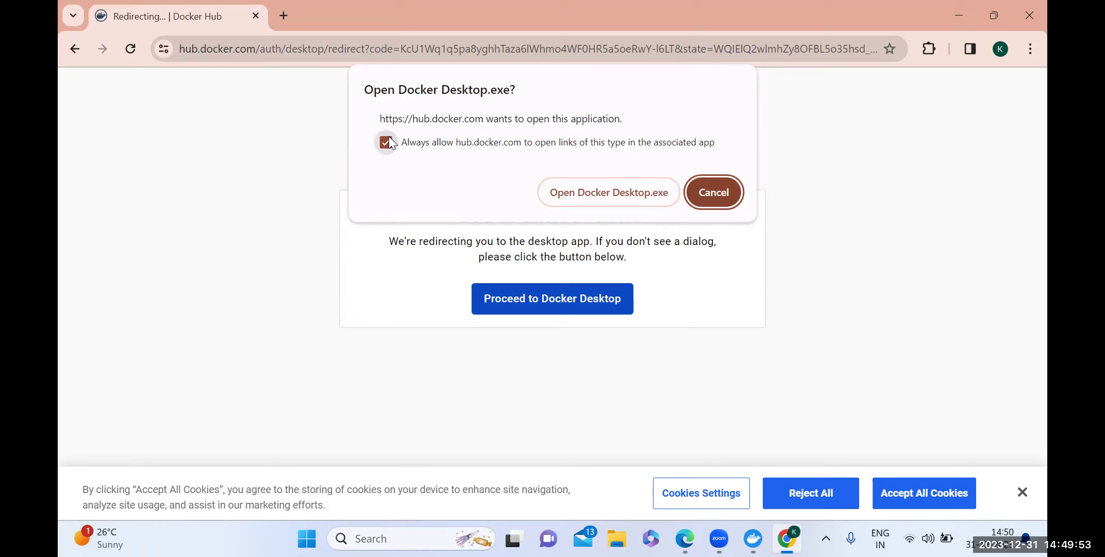
left_click(547, 194)
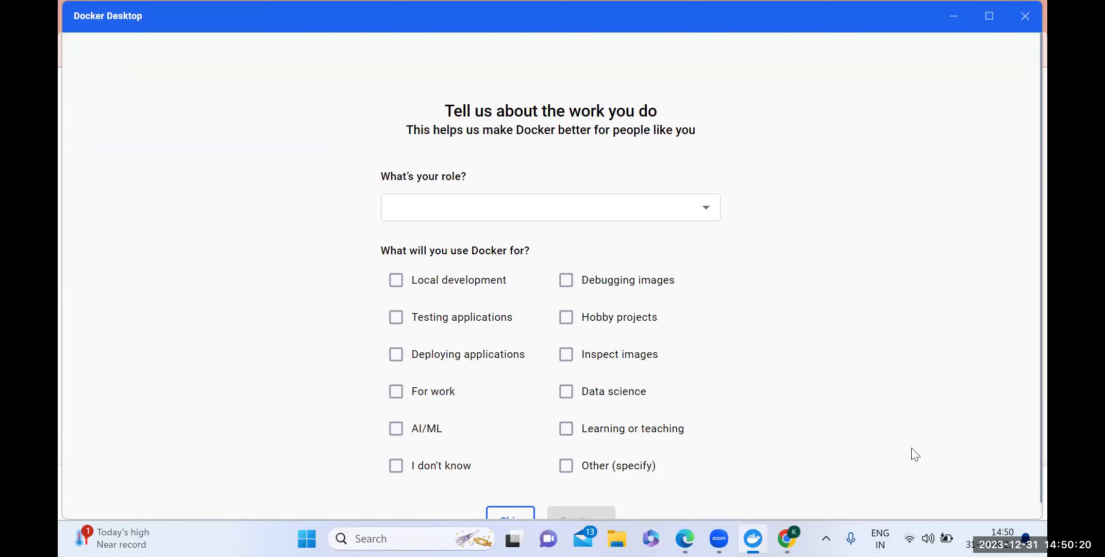
Skip the work survey, then close Docker Desktop and the browser window.
scroll(915, 455, "down", 1)
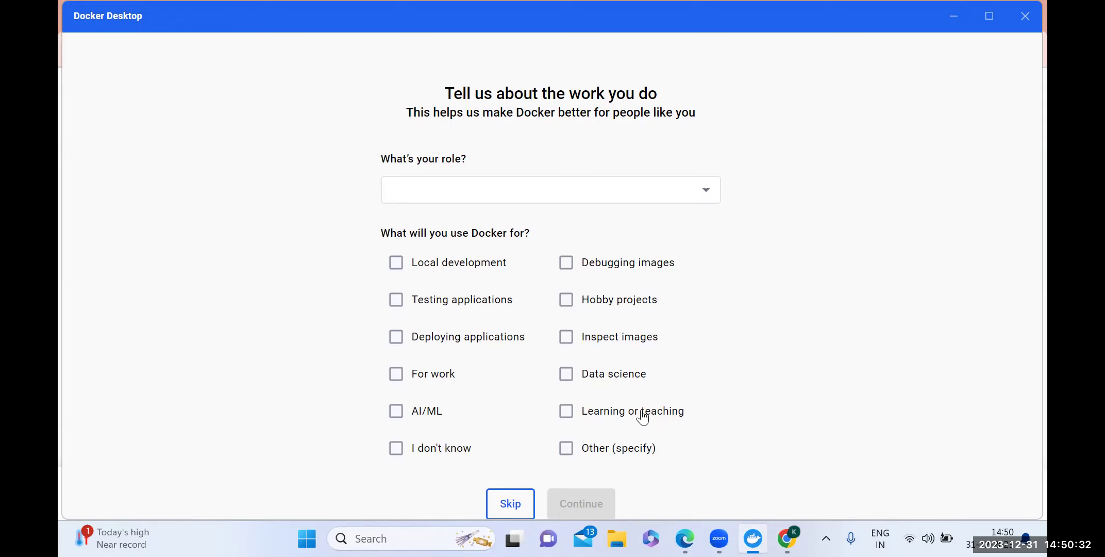
left_click(511, 506)
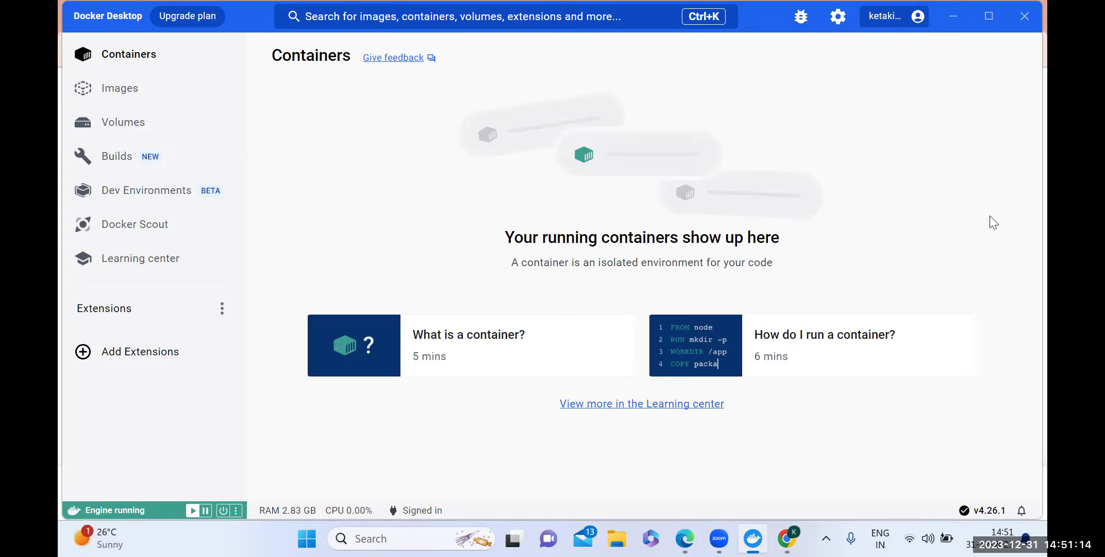
left_click(1026, 27)
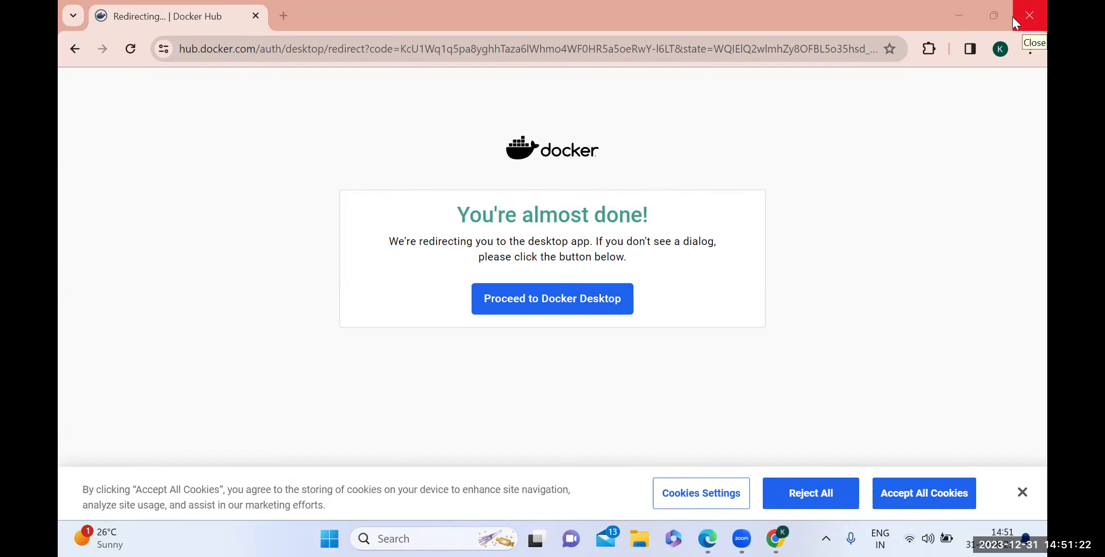
left_click(1015, 18)
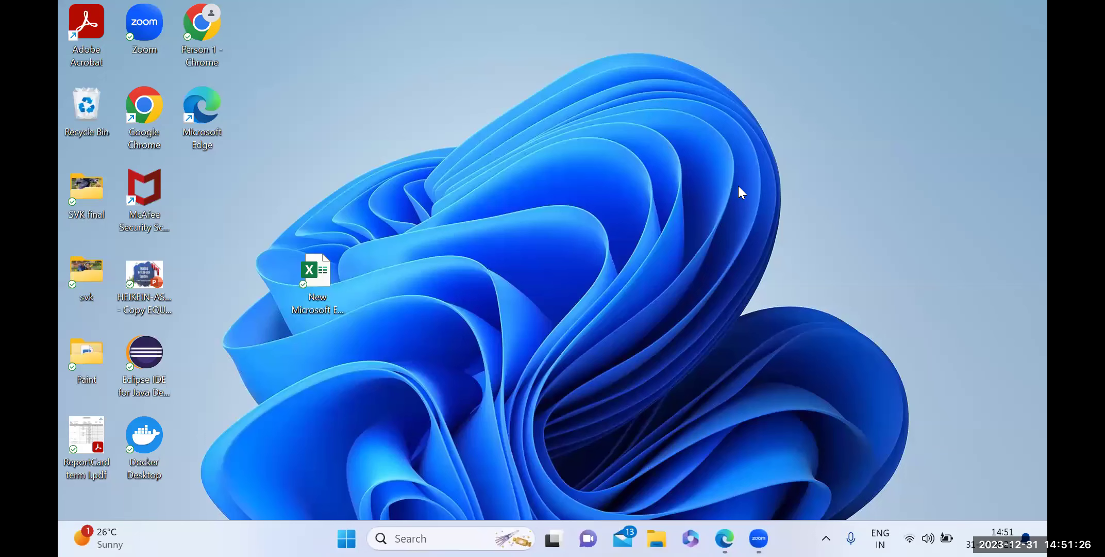
Relaunch Docker Desktop from its desktop shortcut and view the Images, Containers, then Volumes pages.
double_click(140, 463)
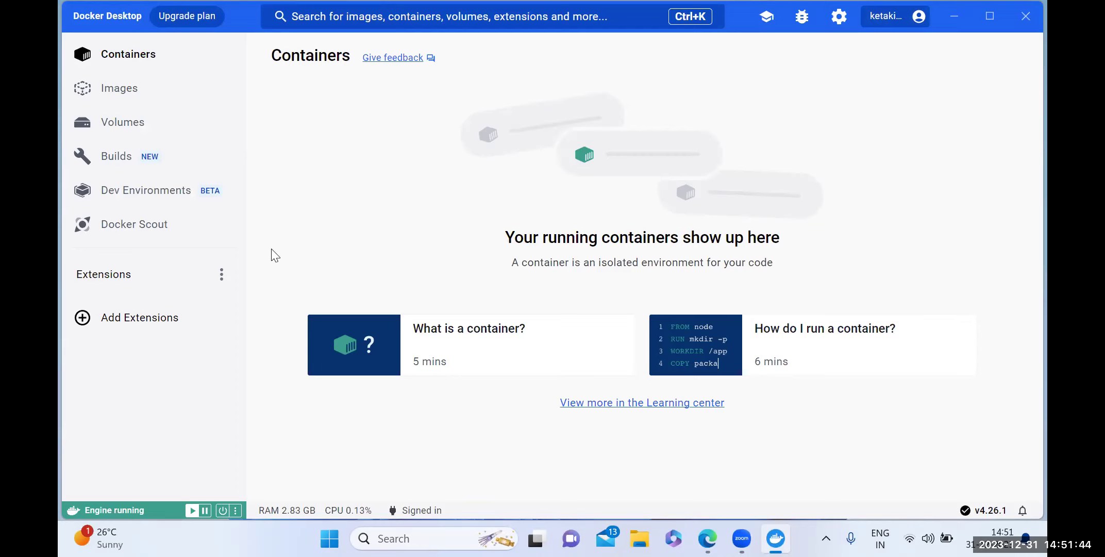
left_click(114, 97)
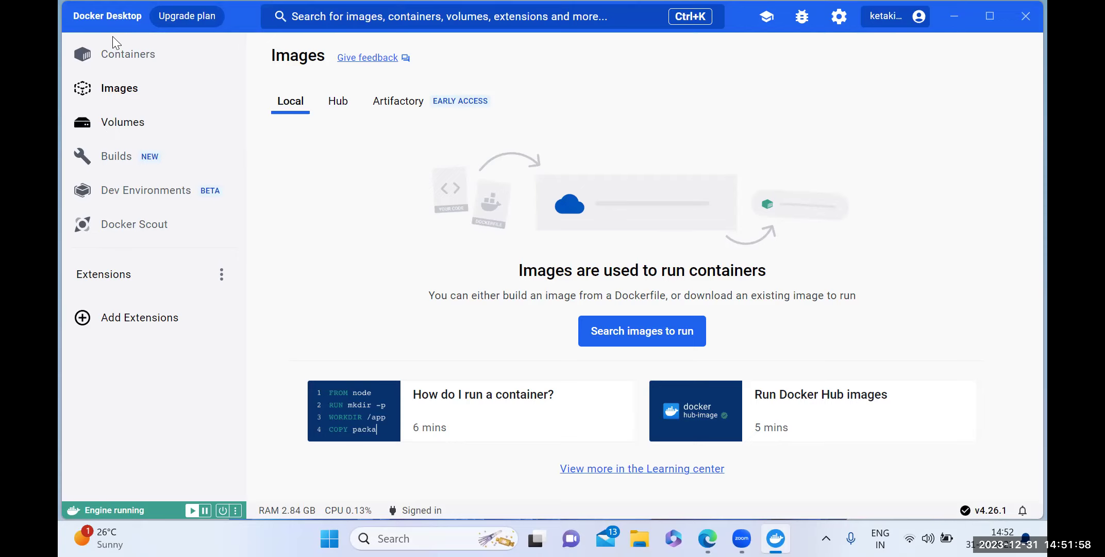
left_click(114, 57)
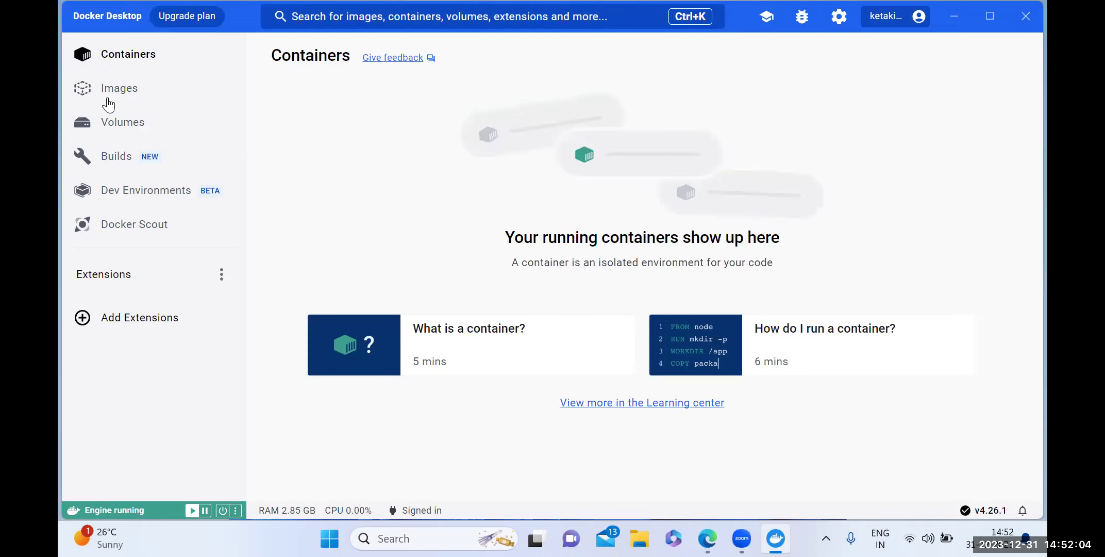
left_click(107, 126)
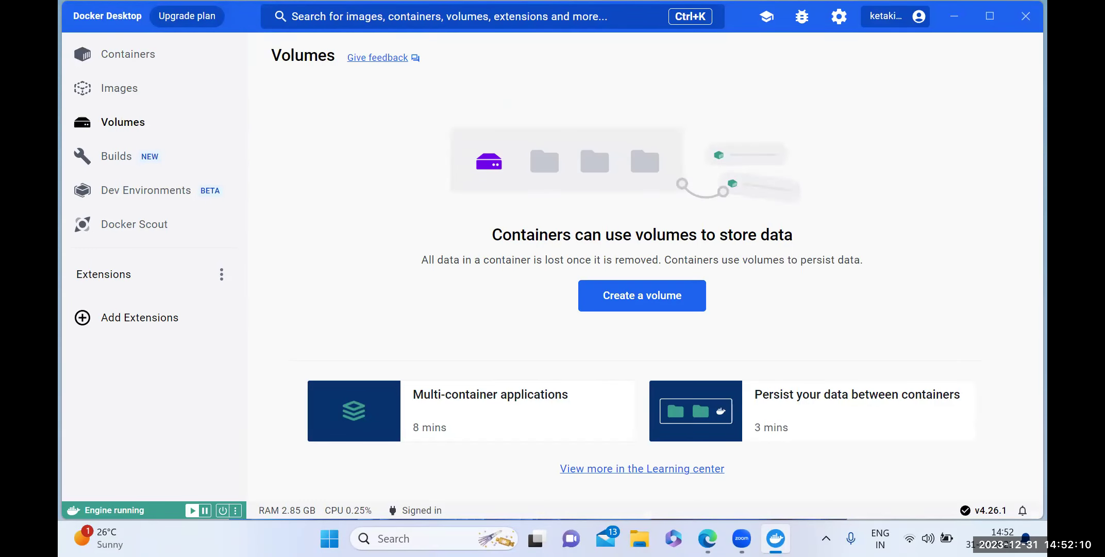
Run 'docker -v' in Command Prompt, confirming Docker 24.0.7 build afdd53b, then close it.
mouse_move(535, 538)
left_click(413, 538)
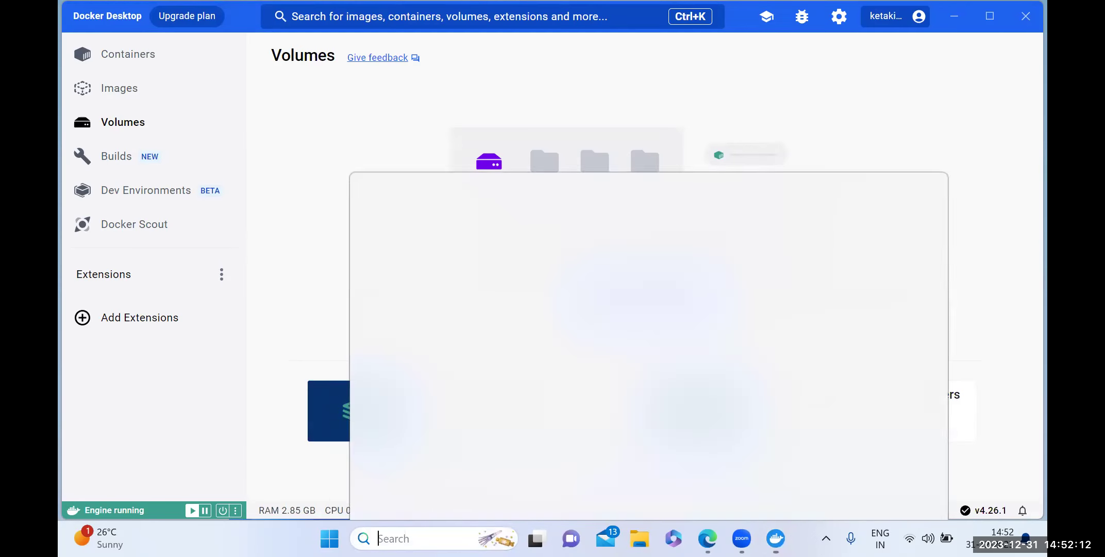
type("cmd")
key("Return")
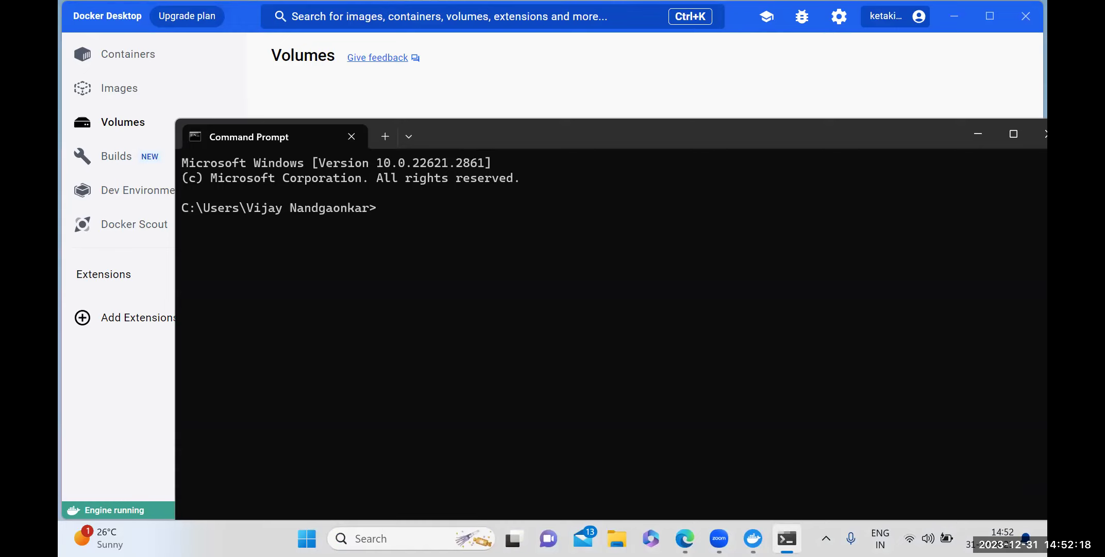
type("docker -v")
key("Return")
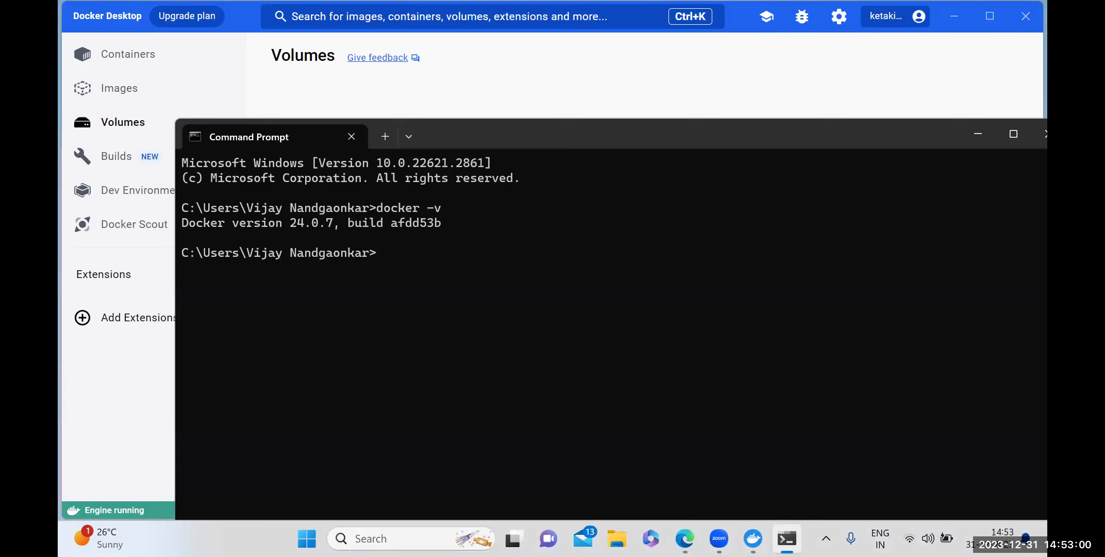
left_click(1042, 135)
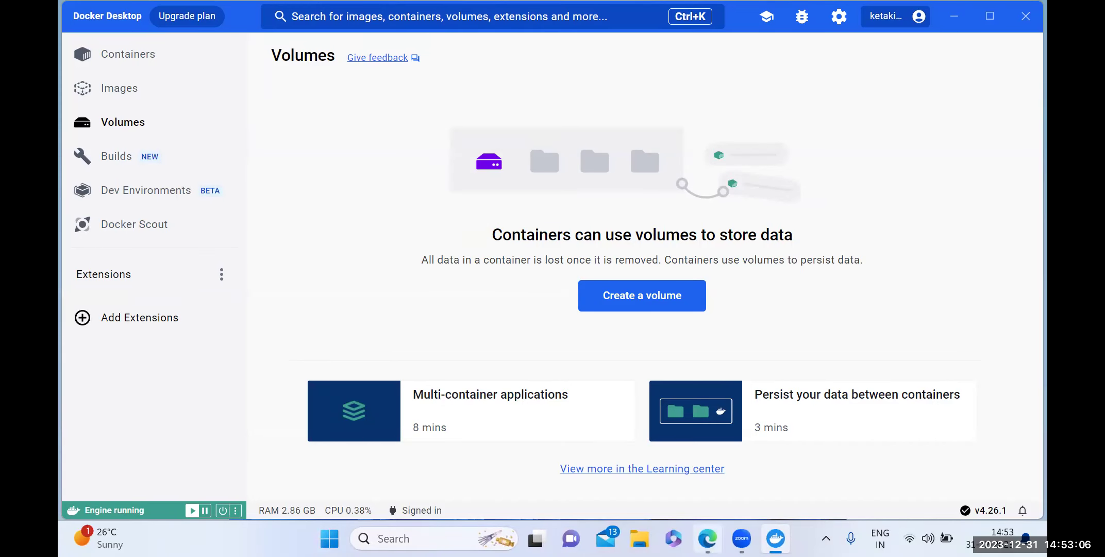
Google 'selenium grid github' in Edge and open the docker-selenium repository result.
left_click(707, 539)
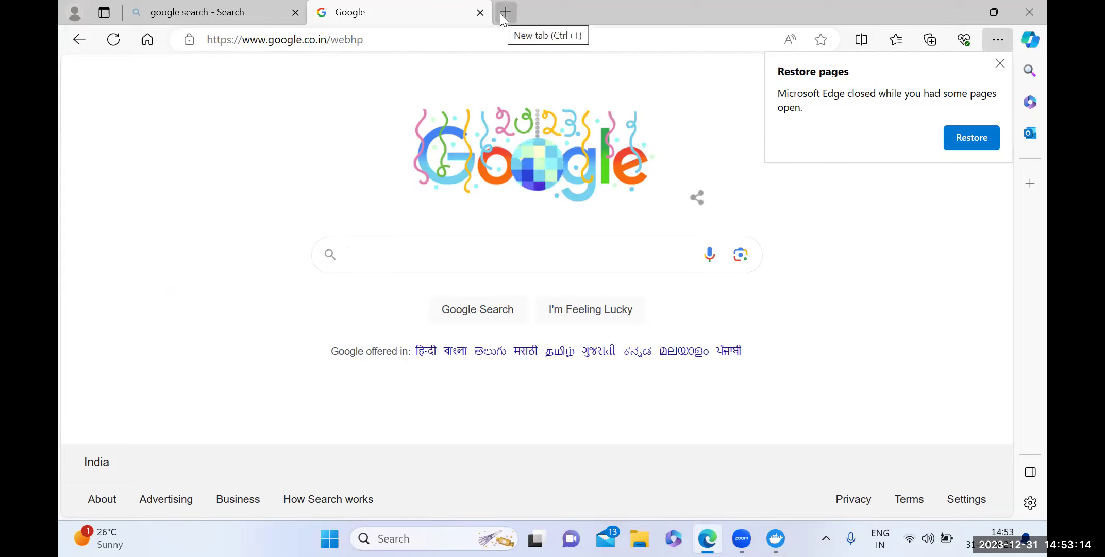
left_click(399, 256)
type("seleniu")
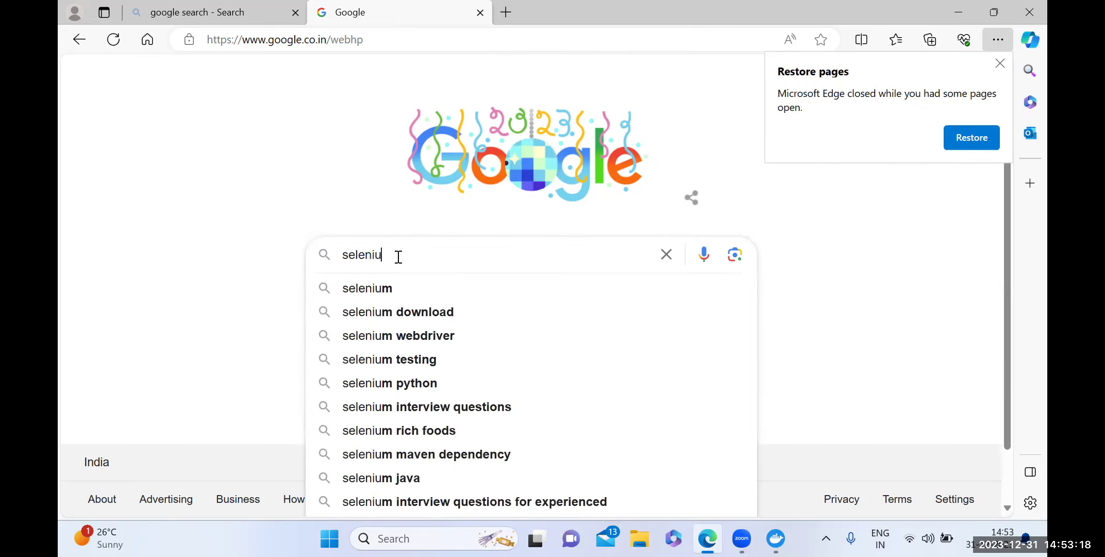
type("m grid ")
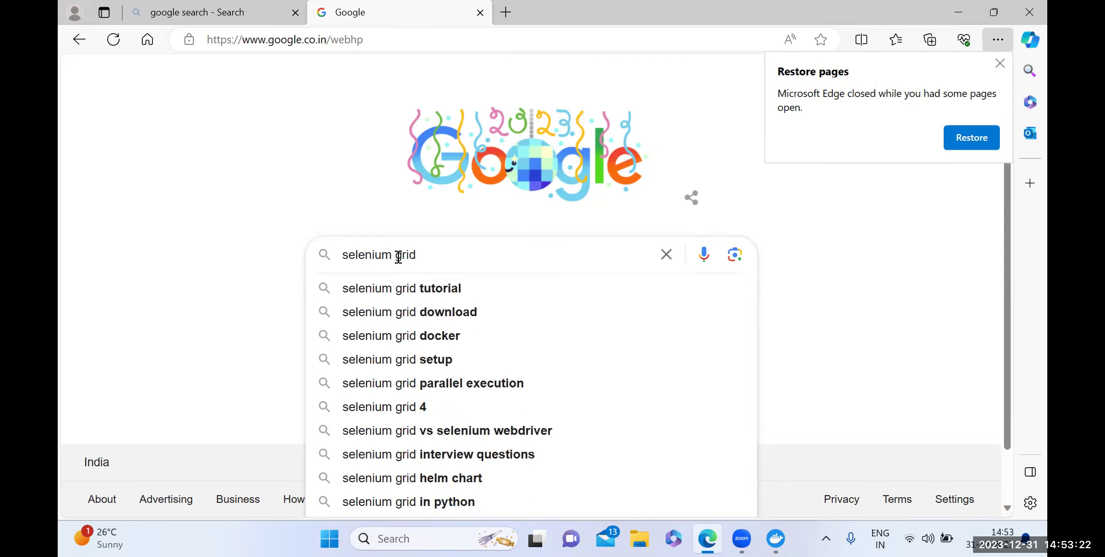
type("github")
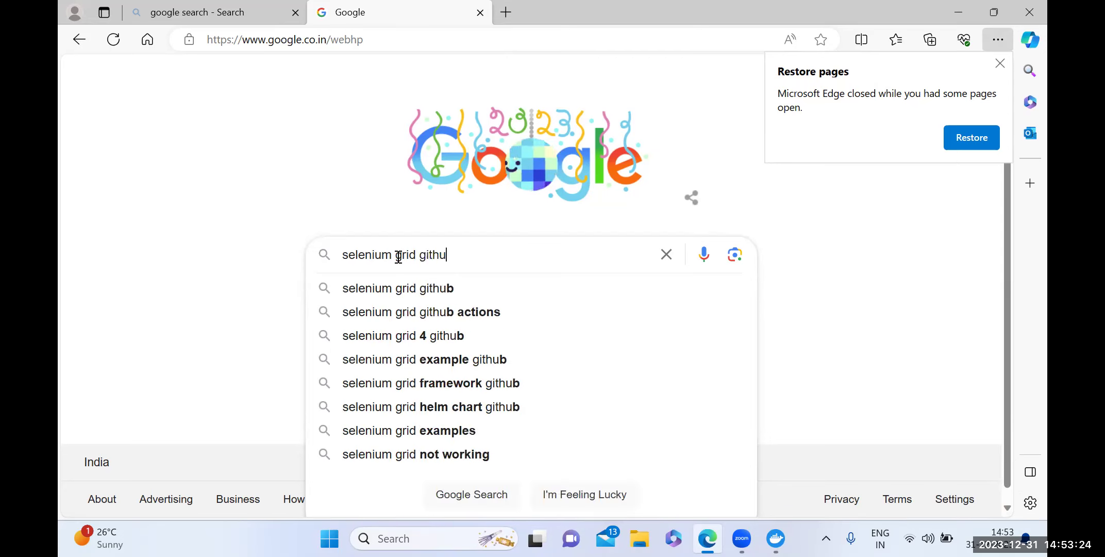
key("Return")
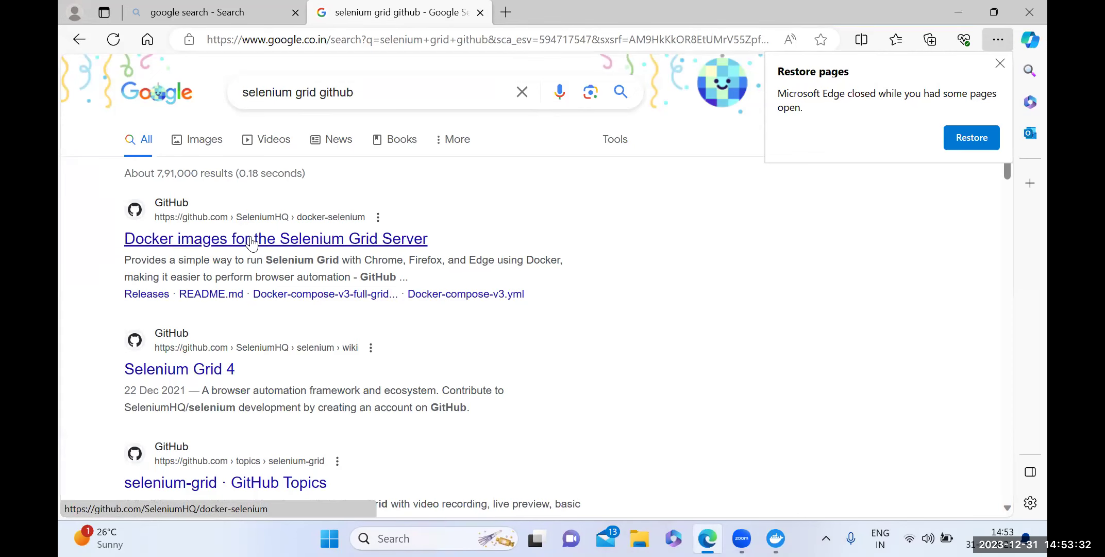
left_click(251, 240)
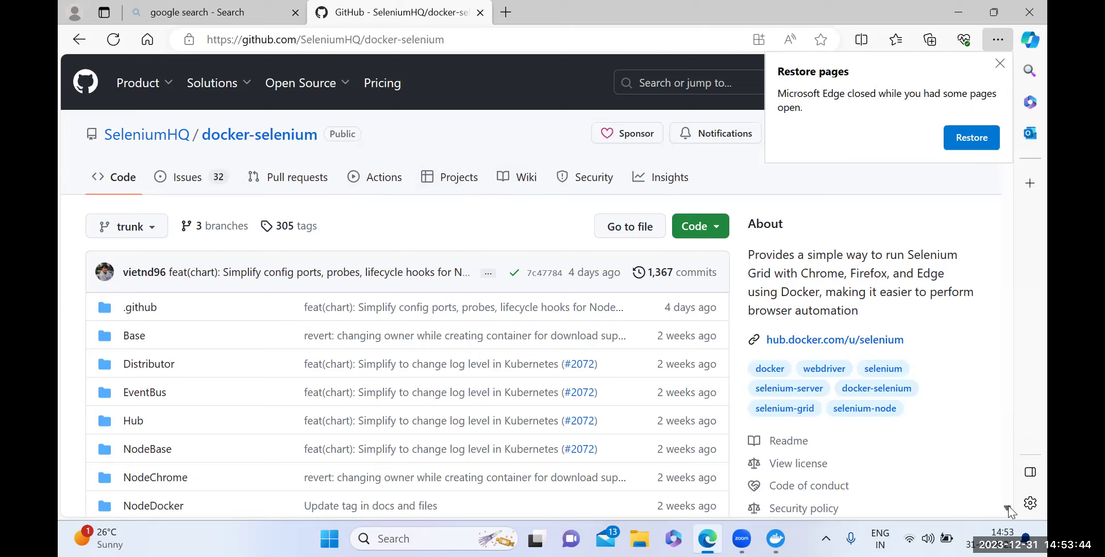
Scroll the docker-selenium README down to the Docker Compose files (v2, v3, v3-swarm).
scroll(1009, 505, "down", 3)
scroll(1009, 505, "down", 3)
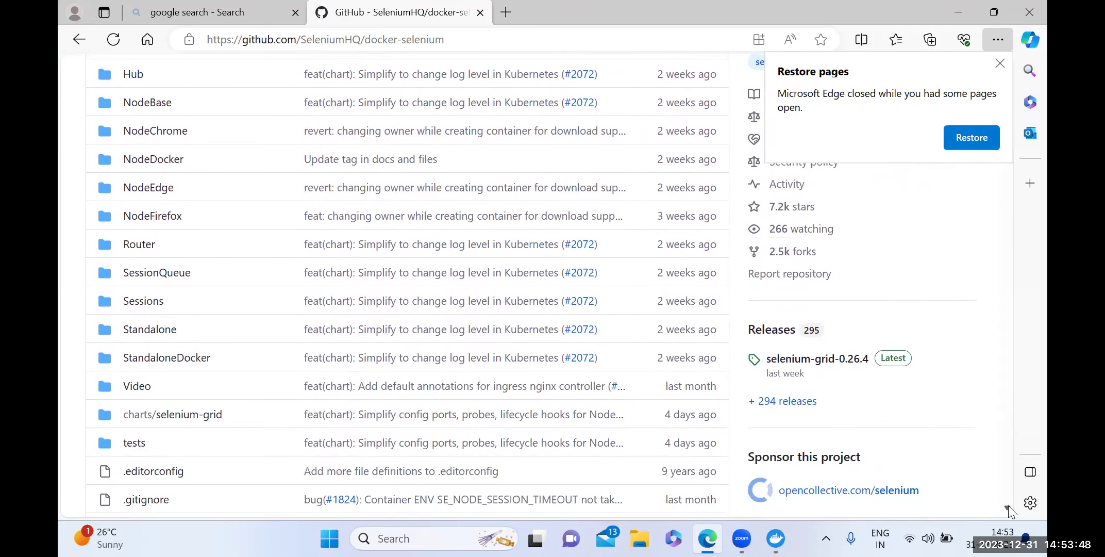
scroll(1009, 505, "down", 6)
scroll(1008, 506, "down", 6)
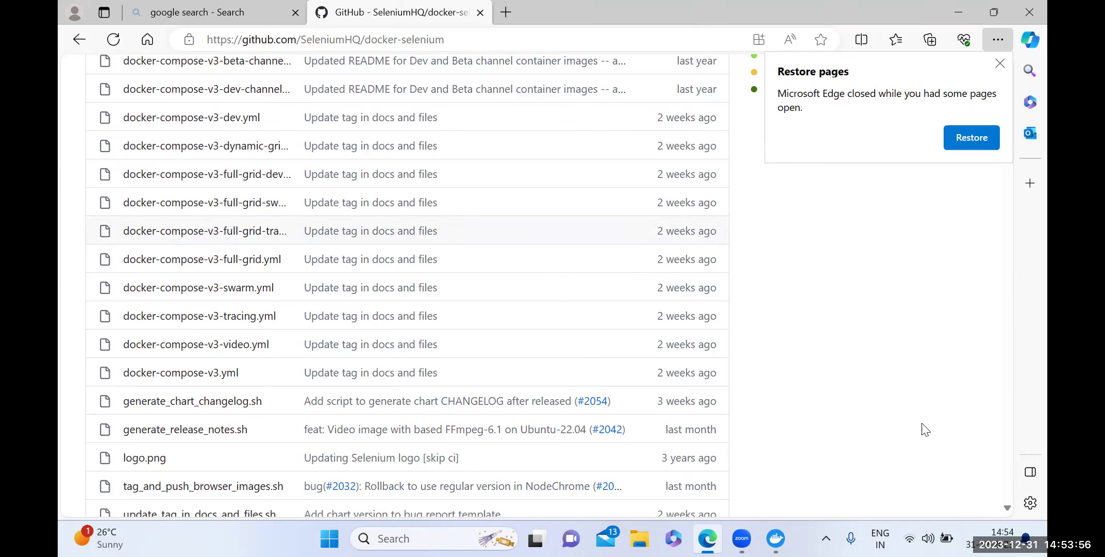
scroll(1008, 505, "down", 12)
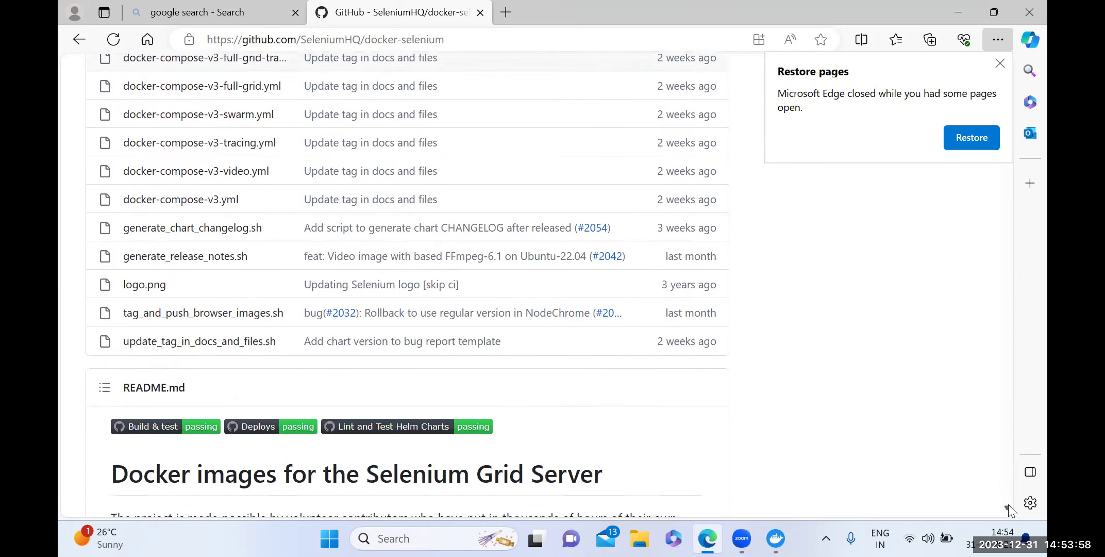
scroll(1008, 504, "down", 12)
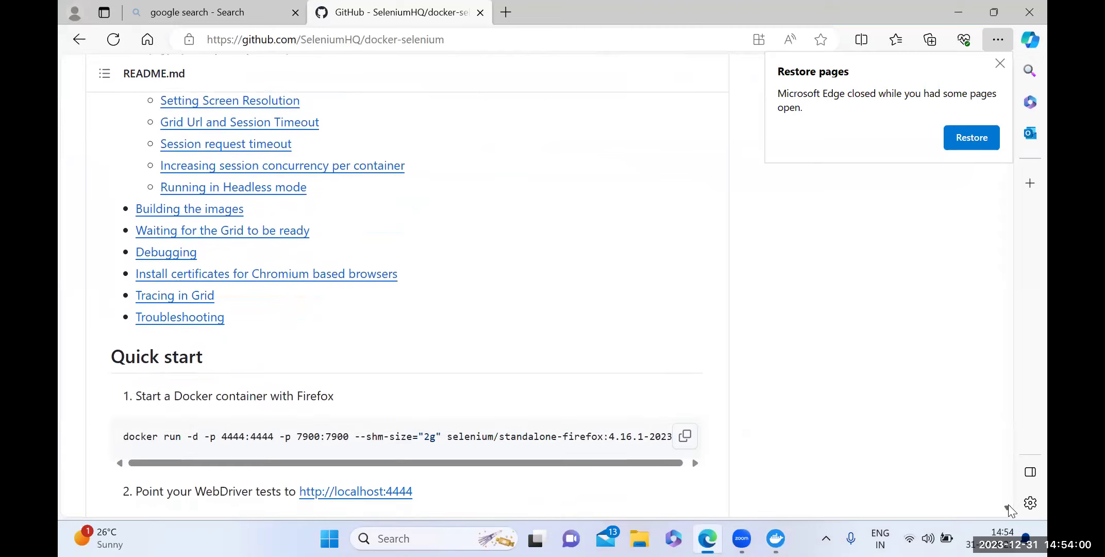
scroll(1008, 504, "down", 15)
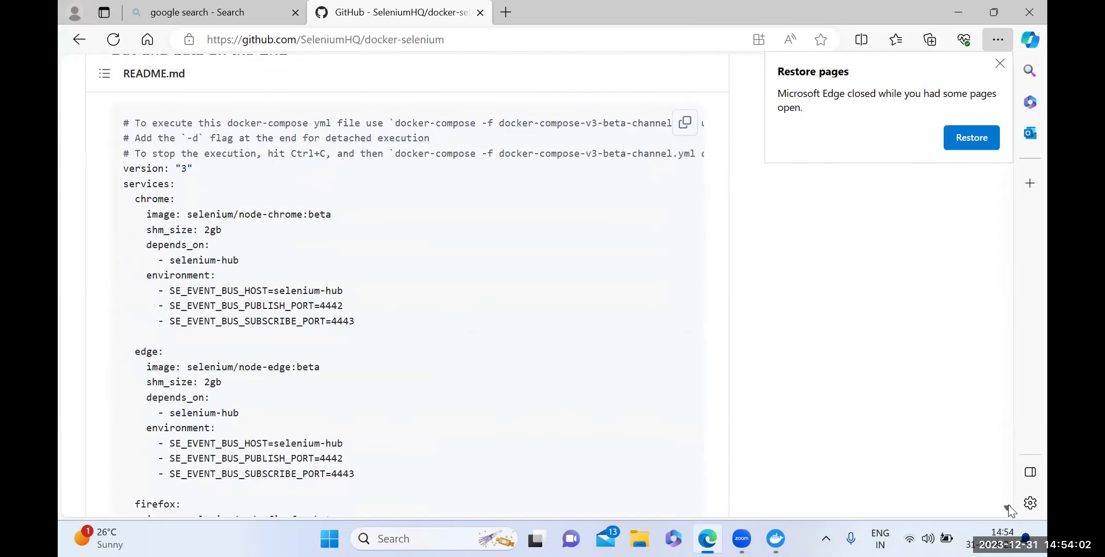
scroll(1008, 504, "down", 9)
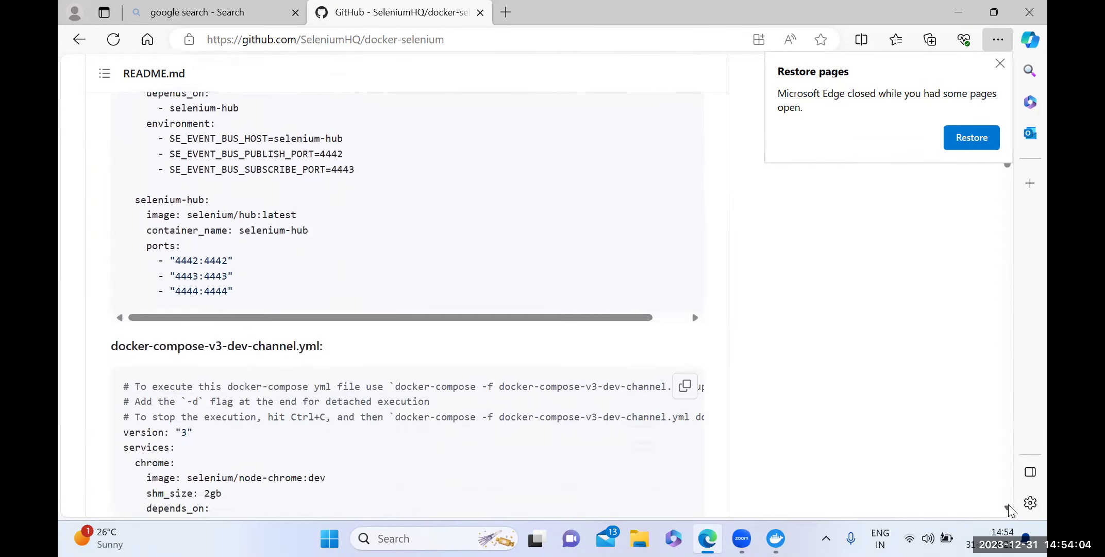
scroll(1008, 504, "down", 4)
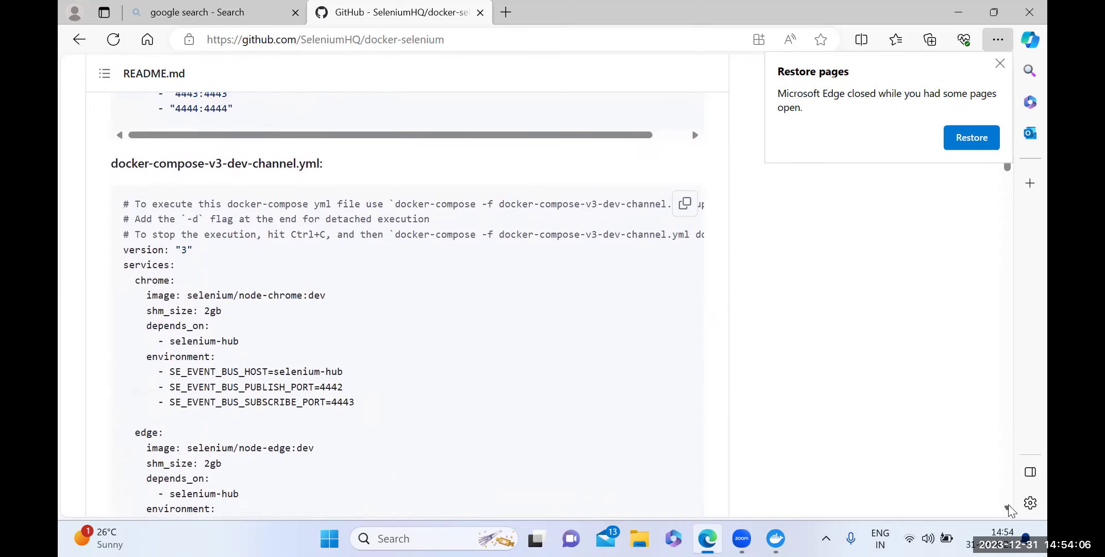
scroll(1009, 504, "down", 6)
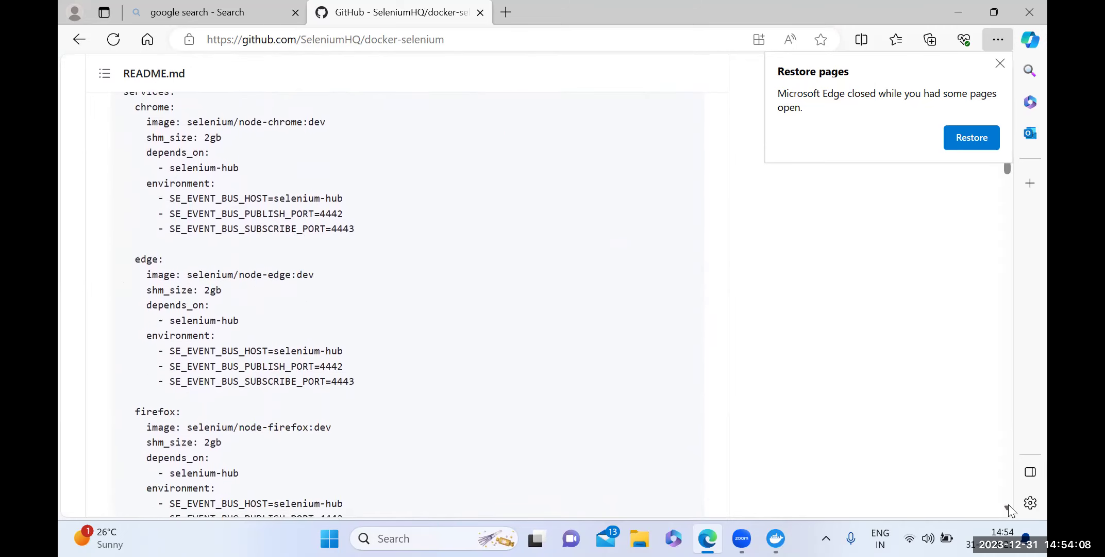
scroll(1009, 504, "down", 11)
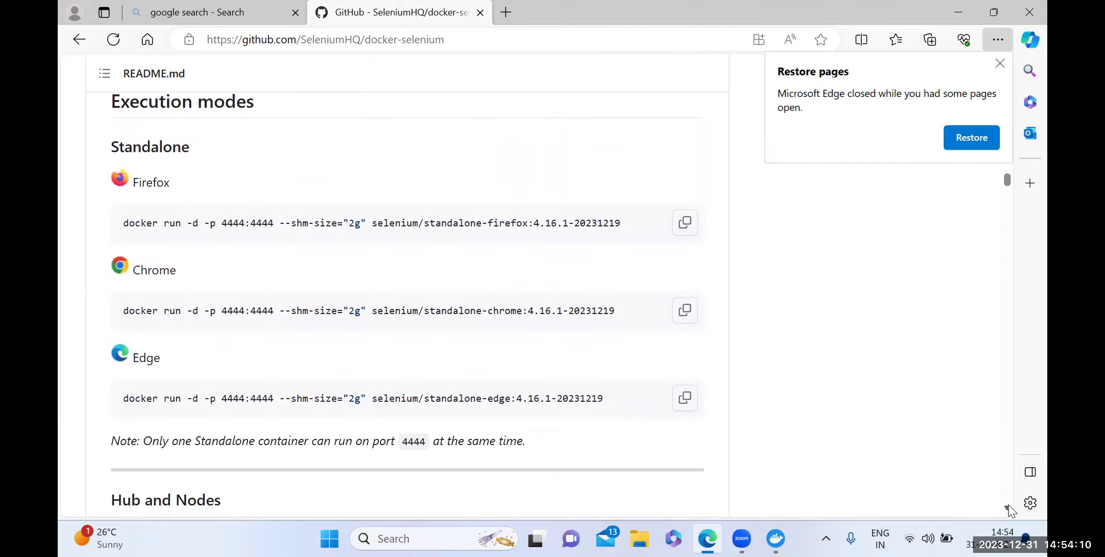
scroll(1009, 504, "down", 10)
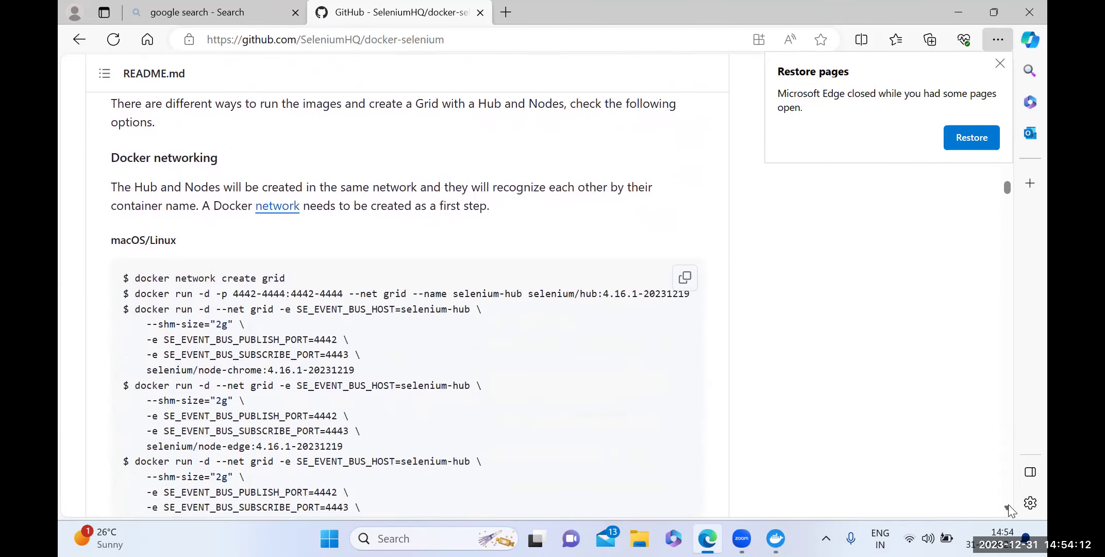
scroll(1009, 504, "down", 10)
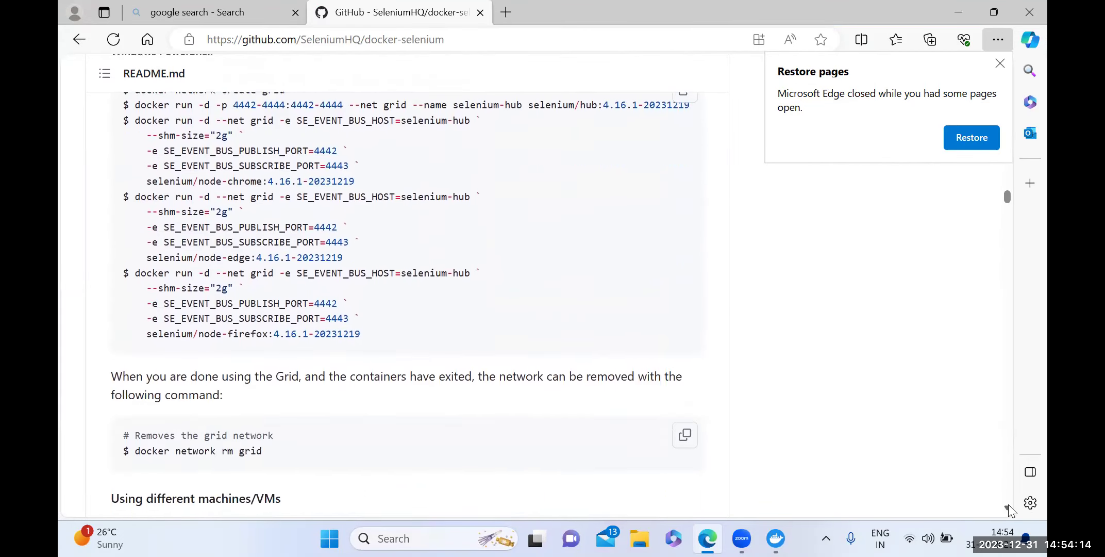
scroll(1009, 505, "down", 7)
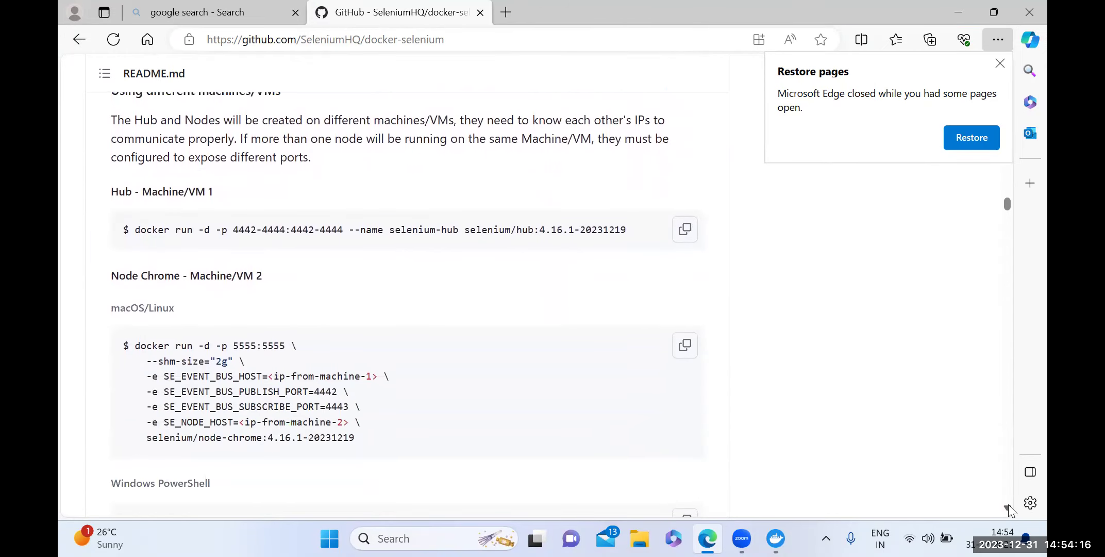
scroll(1009, 504, "down", 19)
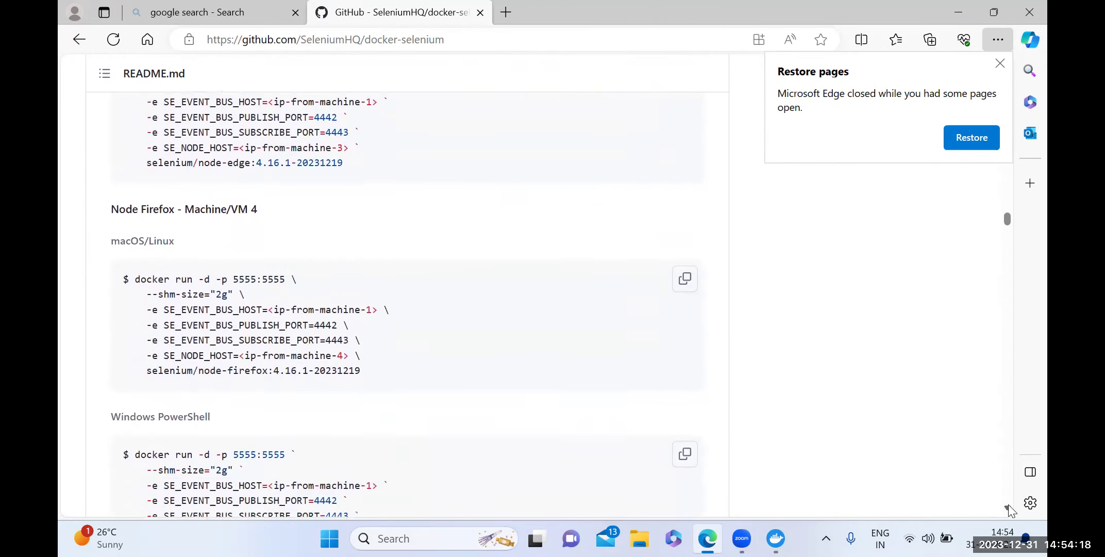
scroll(1008, 504, "down", 11)
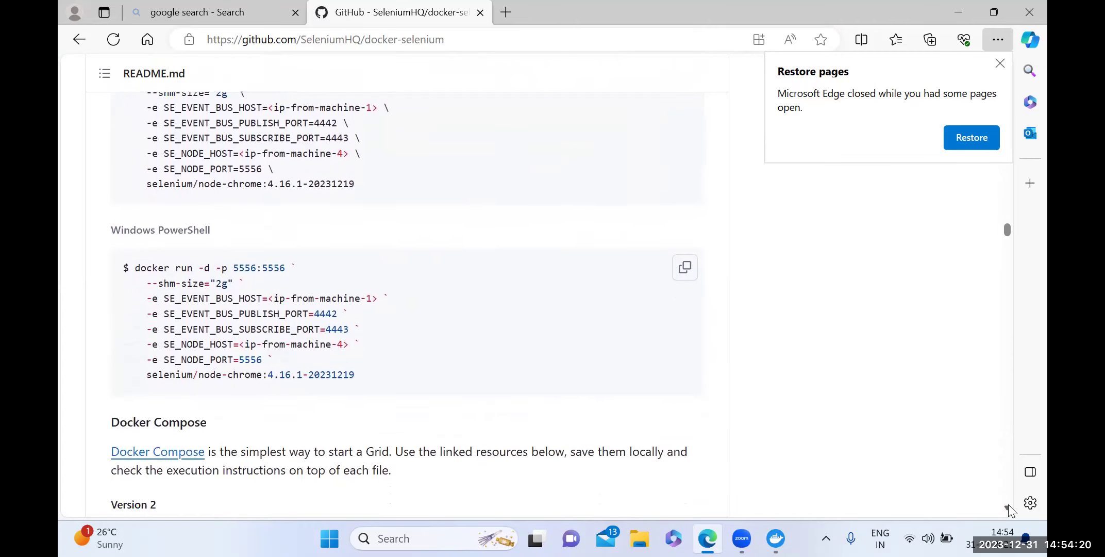
scroll(1008, 504, "down", 2)
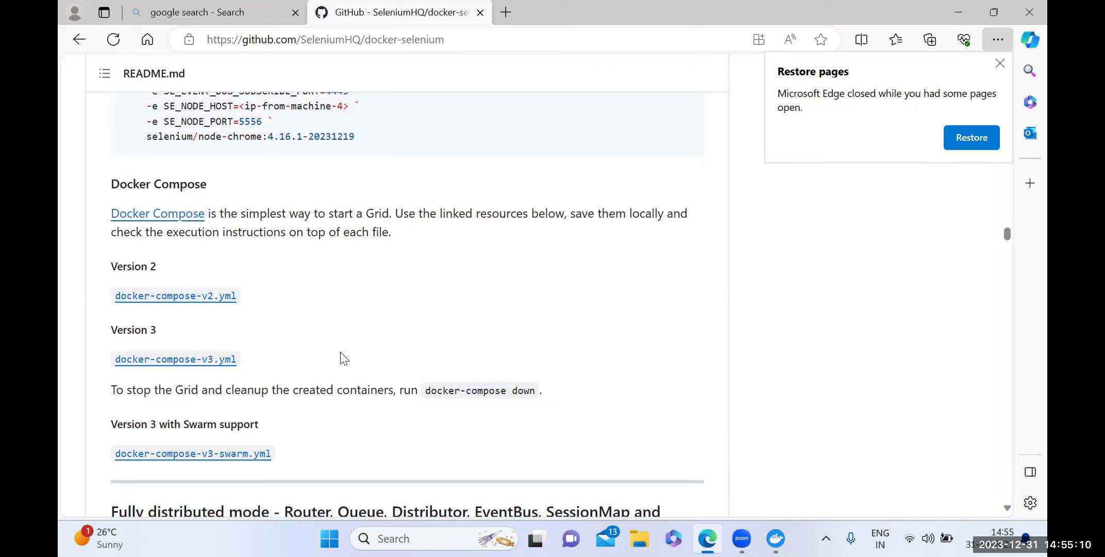
Open the docker-compose-v3.yml link under the README's Version 3 heading.
left_click(201, 360)
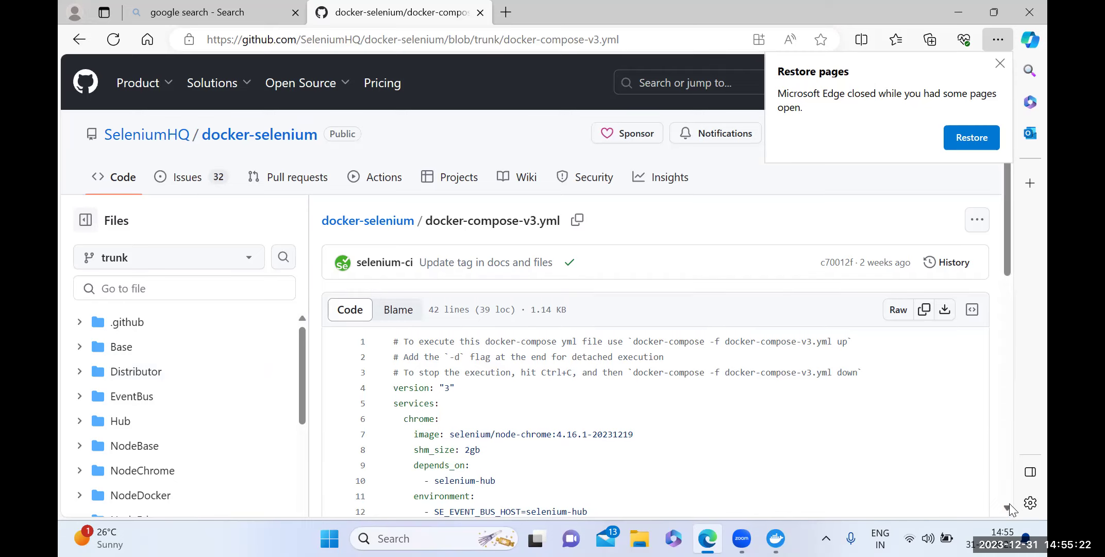
Dismiss the Restore pages prompt and copy docker-compose-v3.yml's raw contents to the clipboard.
scroll(1009, 503, "down", 3)
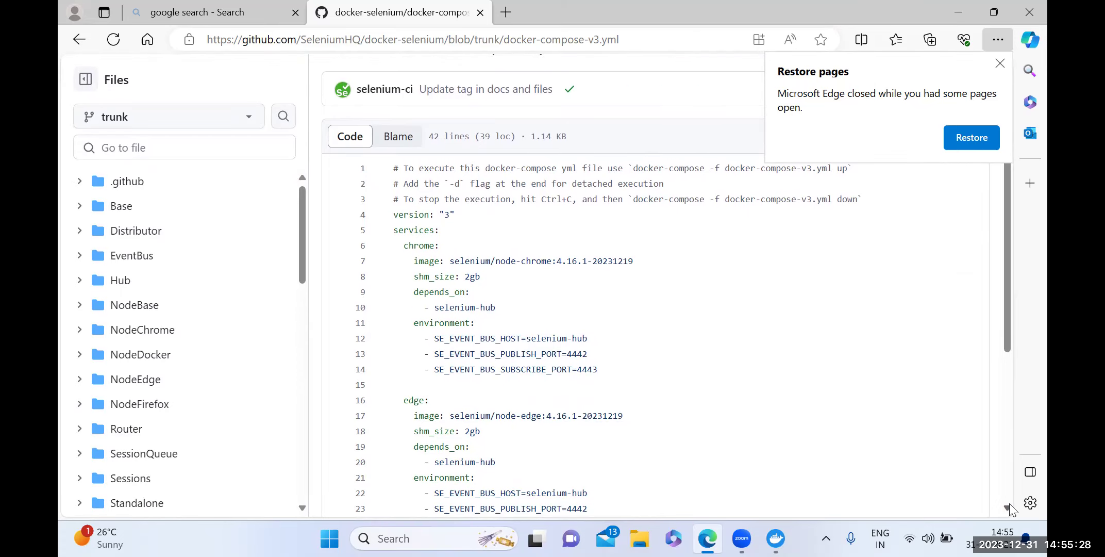
scroll(1009, 504, "down", 3)
left_click(1009, 506)
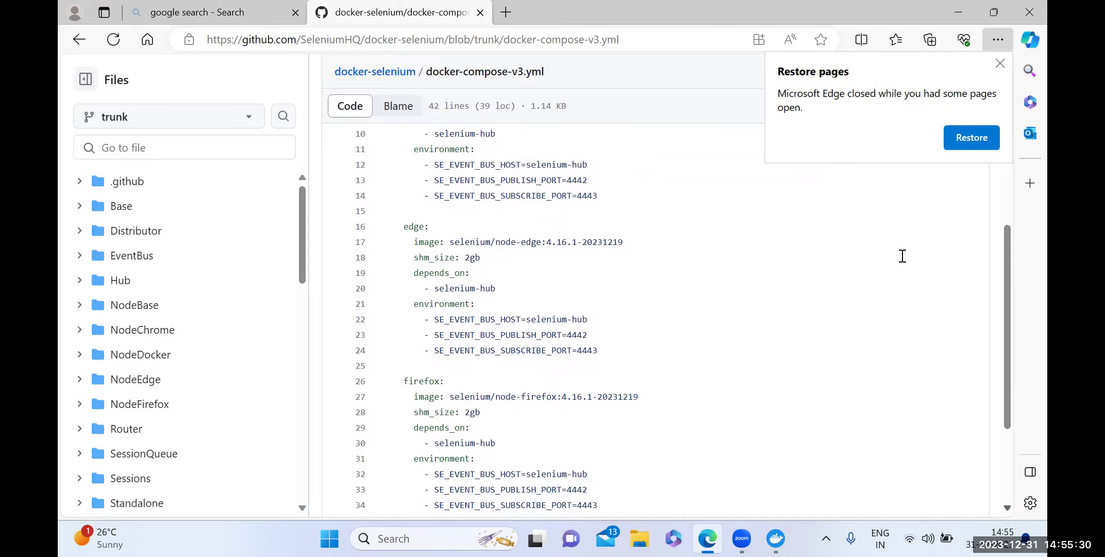
left_click(1000, 63)
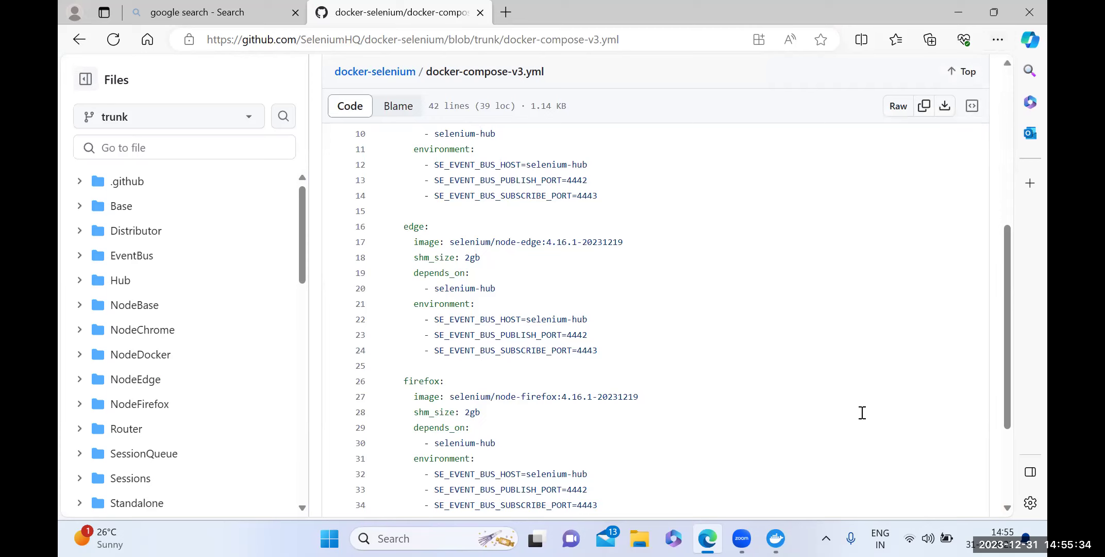
left_click(1007, 64)
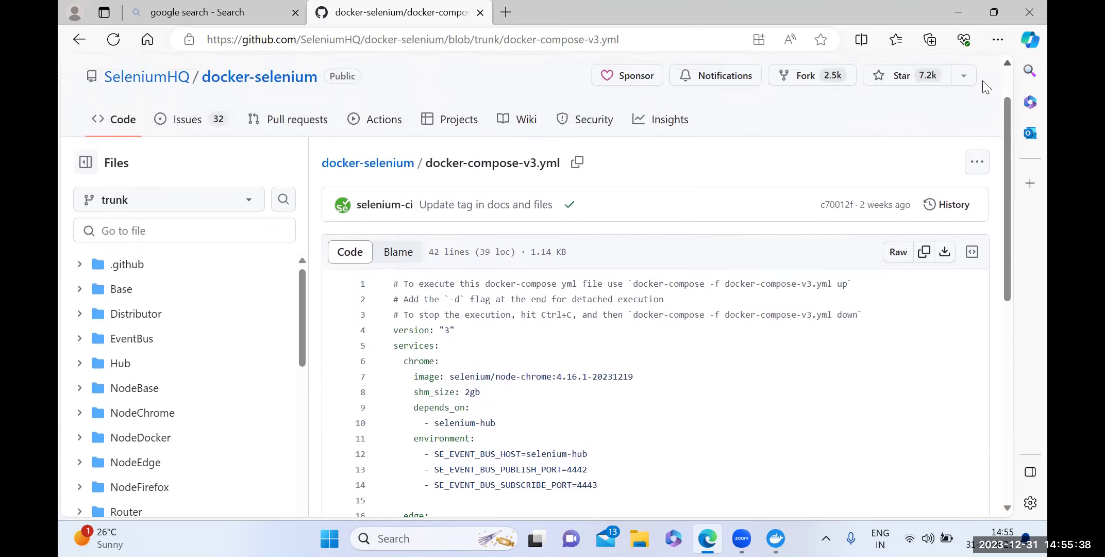
left_click(924, 256)
left_click(924, 257)
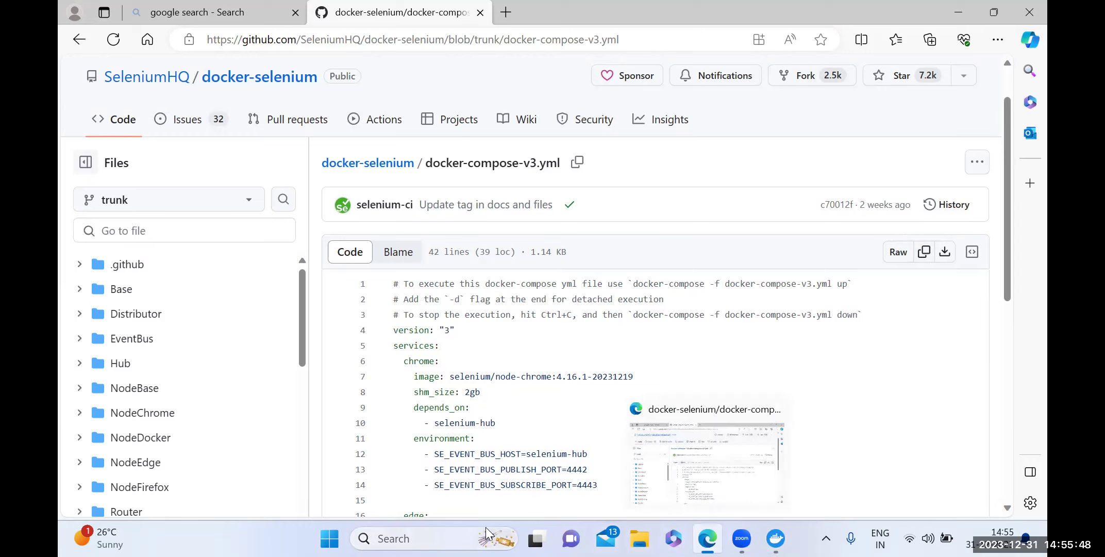
Launch Notepad from Windows search and paste the copied YAML into the empty note.
left_click(391, 538)
type("no")
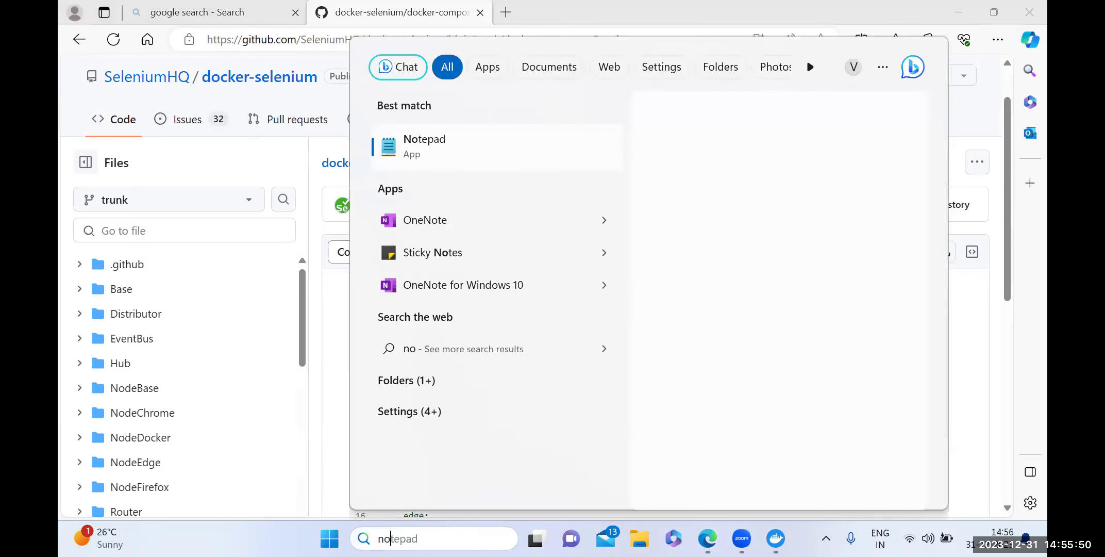
type("tepad")
left_click(434, 155)
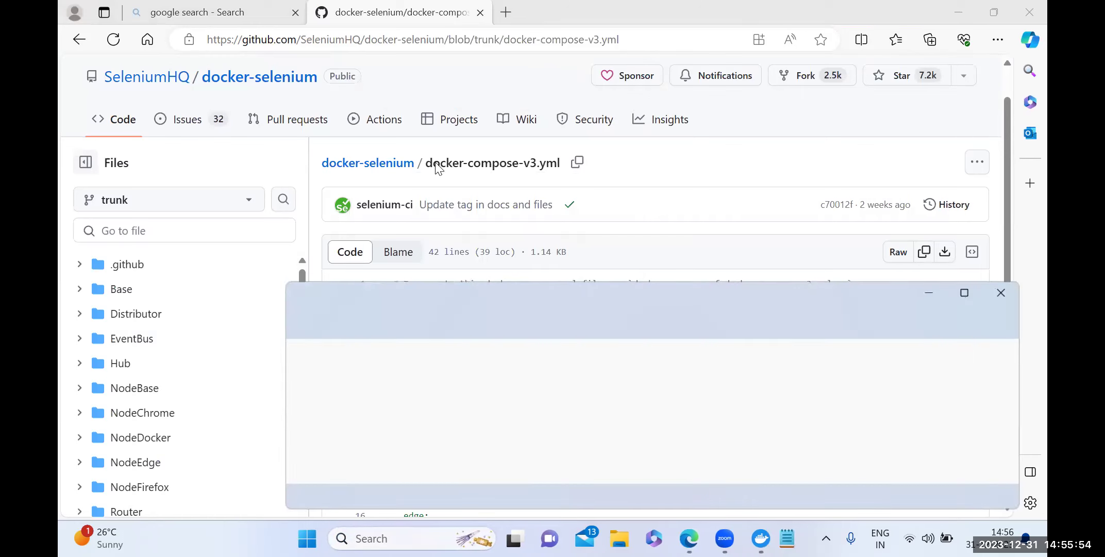
right_click(353, 357)
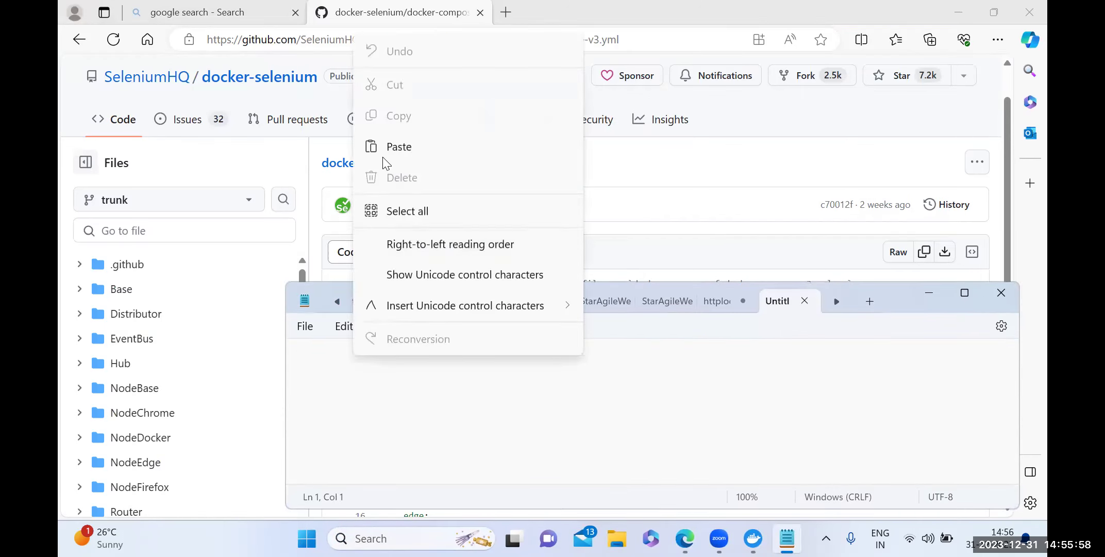
left_click(399, 147)
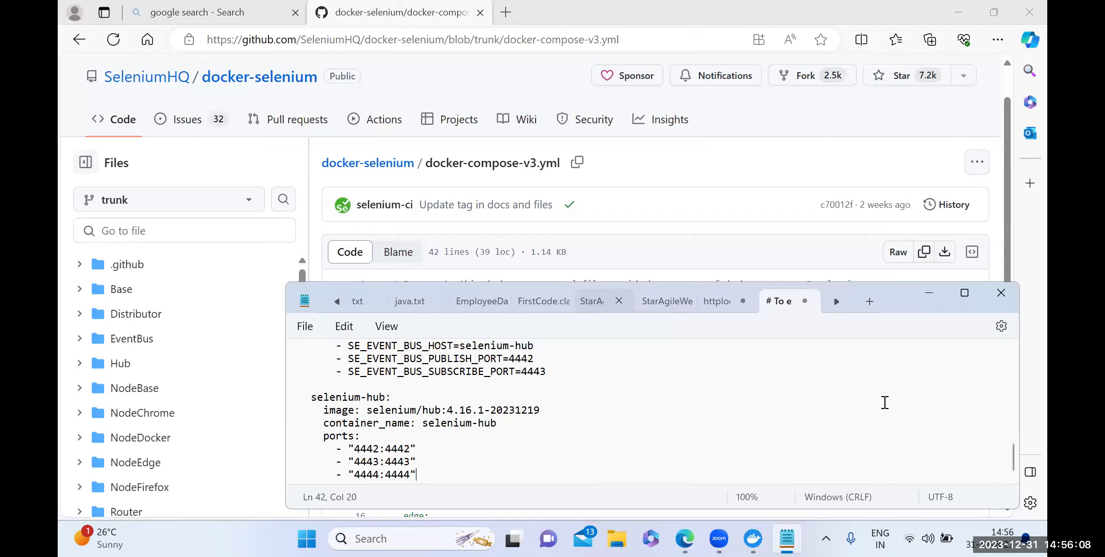
Save the note with Save as into the ketaki folder, named docker-compose.yml.
left_click(303, 324)
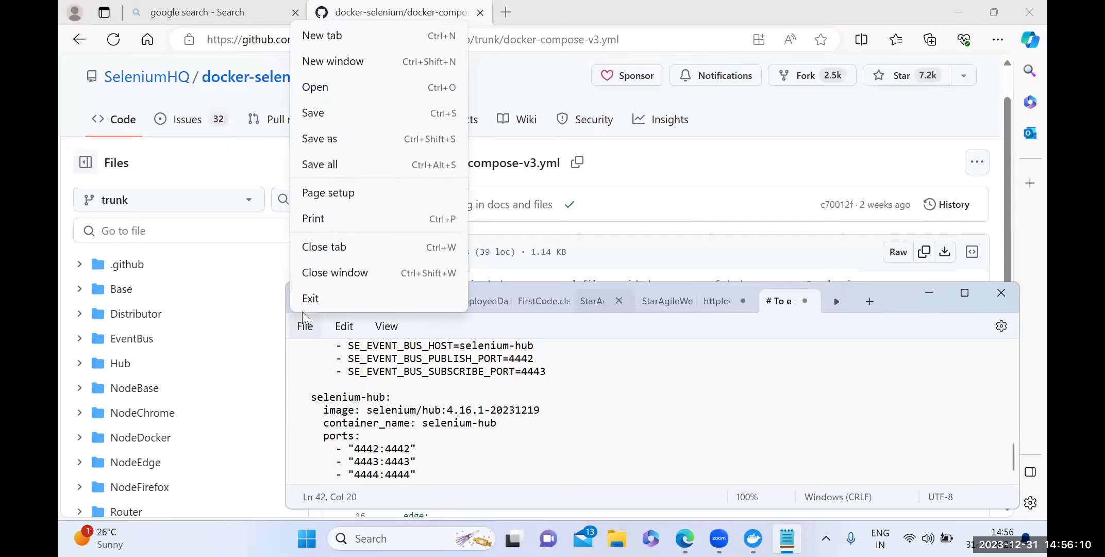
left_click(315, 149)
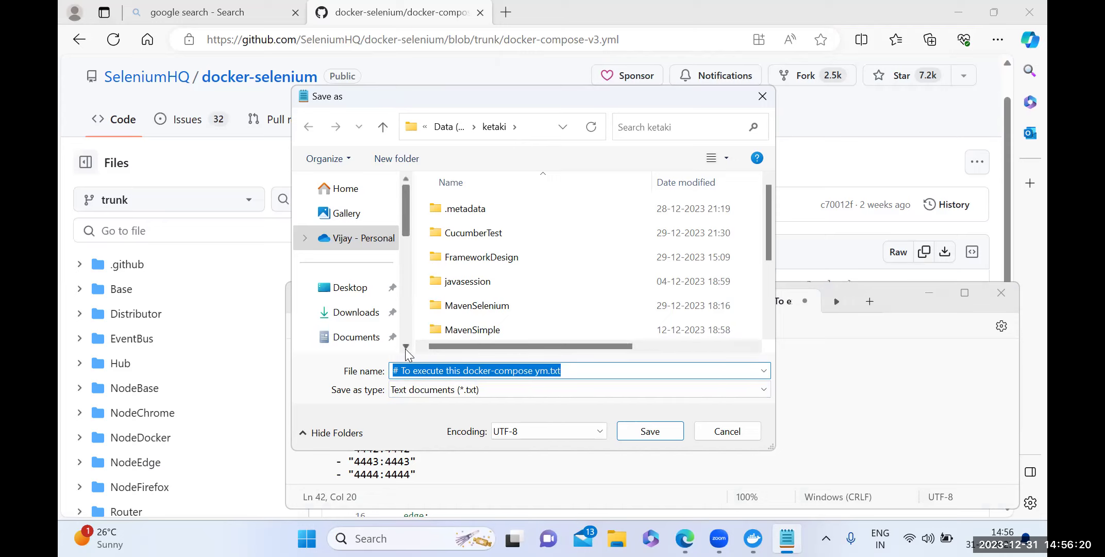
scroll(407, 347, "down", 3)
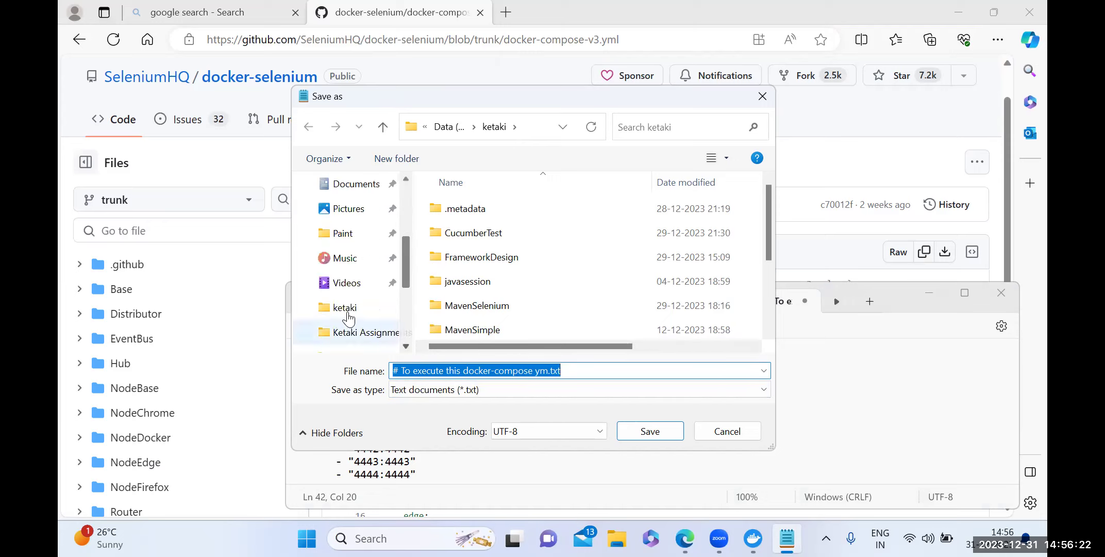
left_click(349, 316)
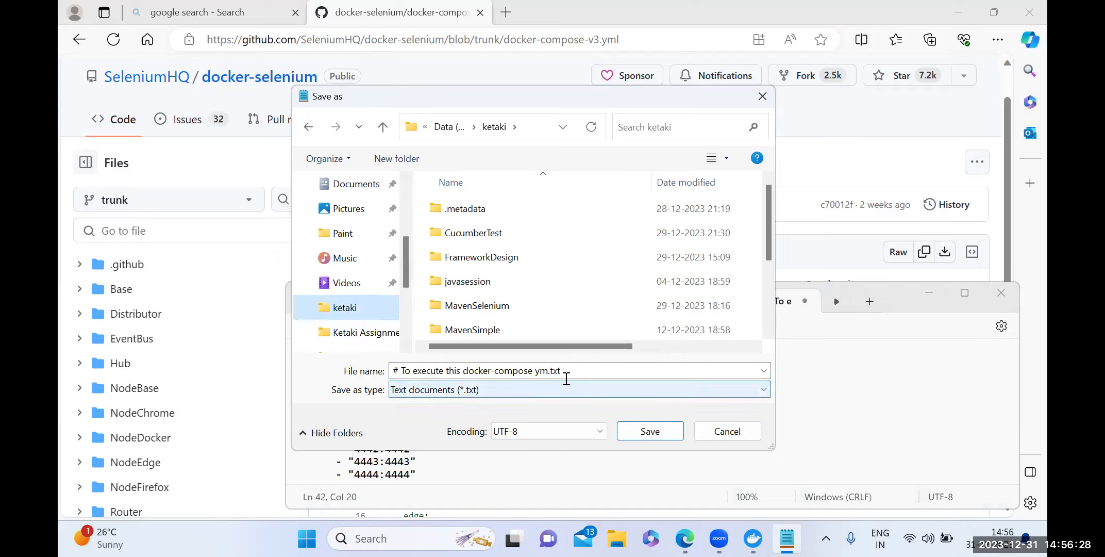
left_click(463, 371)
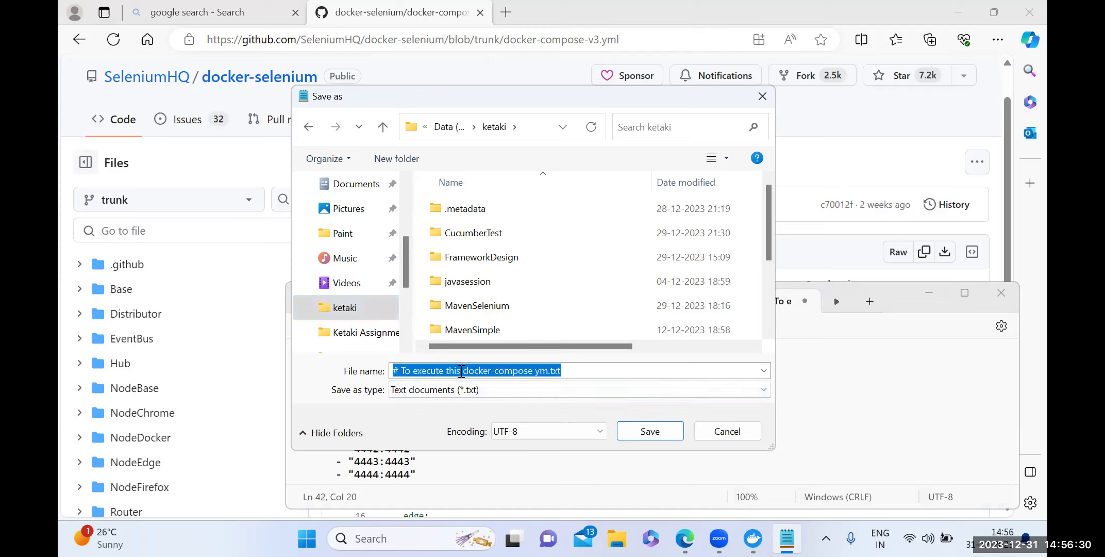
key("BackSpace")
type("dock")
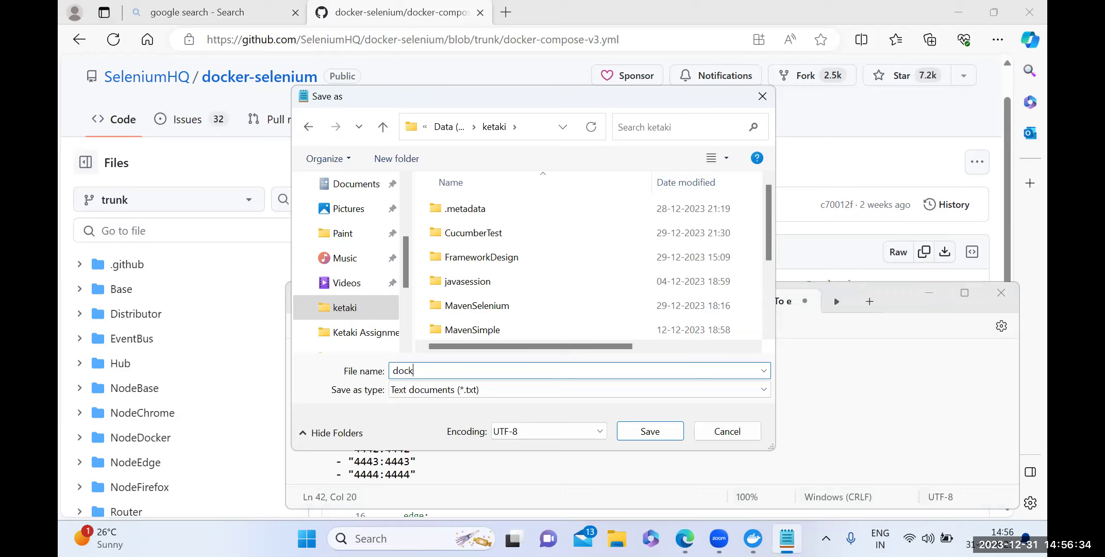
type("er-compose.yml")
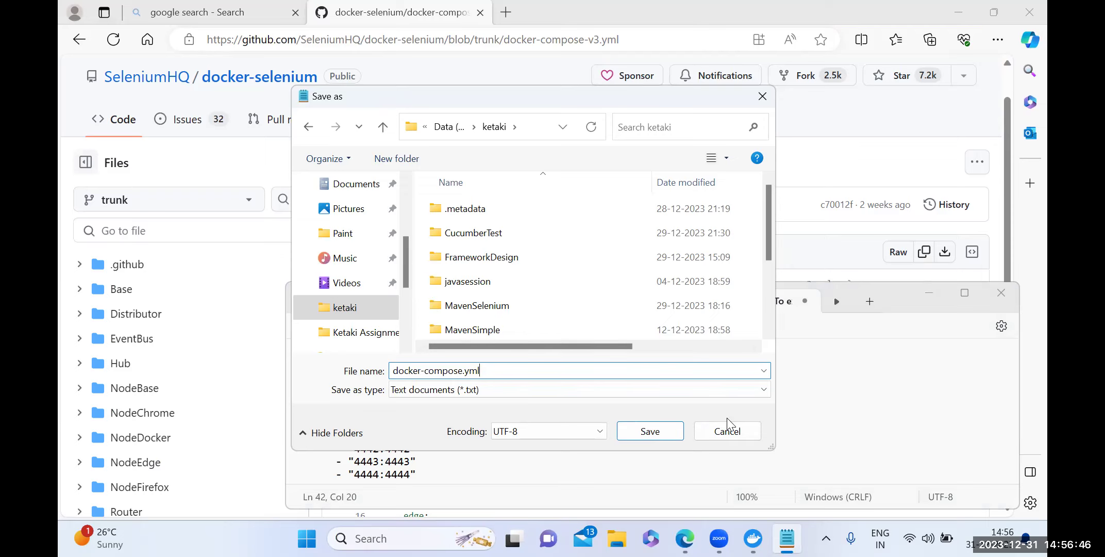
key("Return")
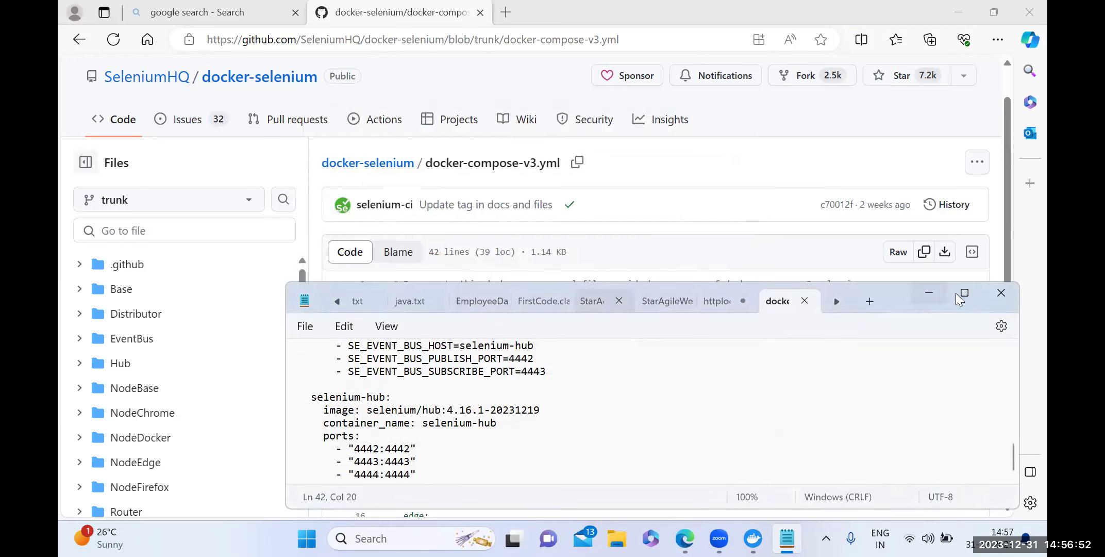
Minimize Notepad and browse File Explorer to the ketaki folder on Data (D:).
left_click(928, 294)
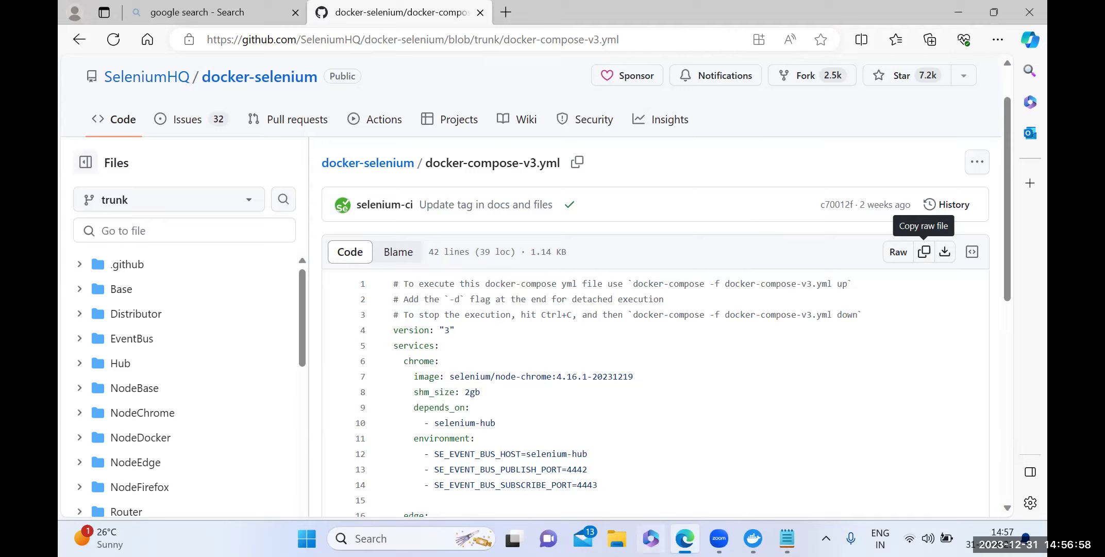
left_click(616, 538)
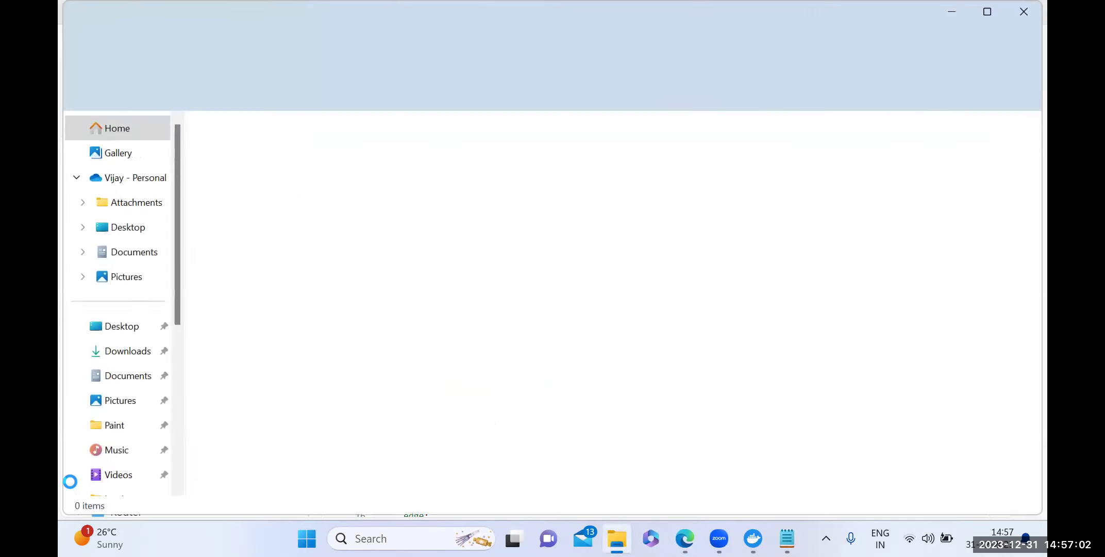
scroll(108, 451, "down", 2)
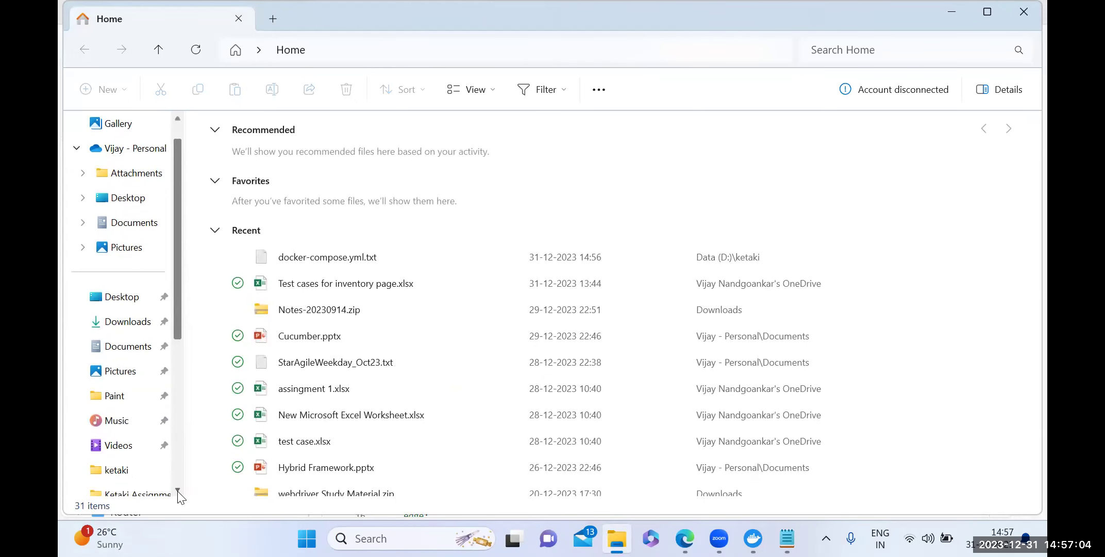
left_click(108, 451)
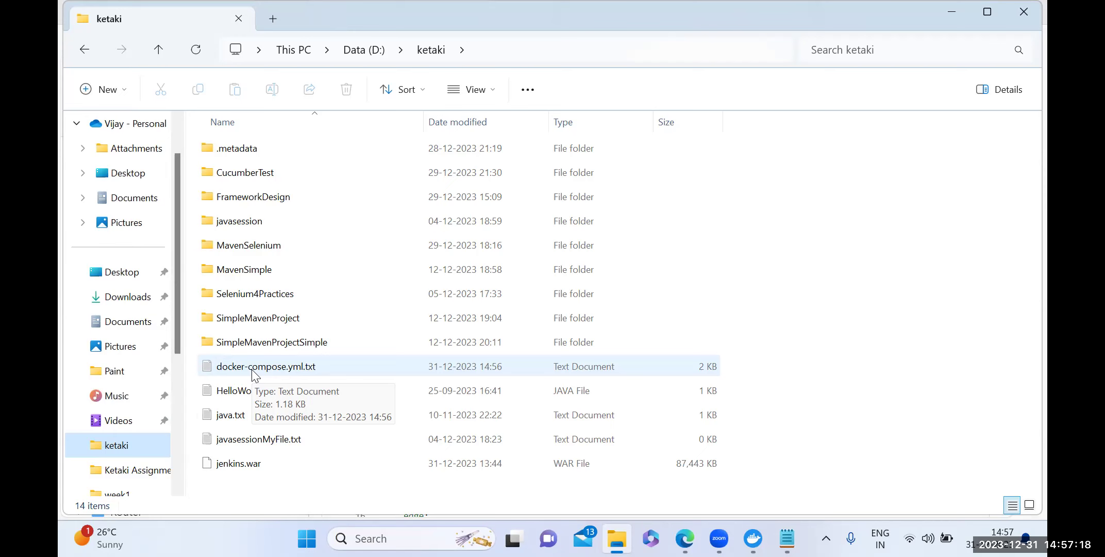
Reopen docker-compose.yml.txt in Notepad and start Save as, editing the file name.
double_click(251, 369)
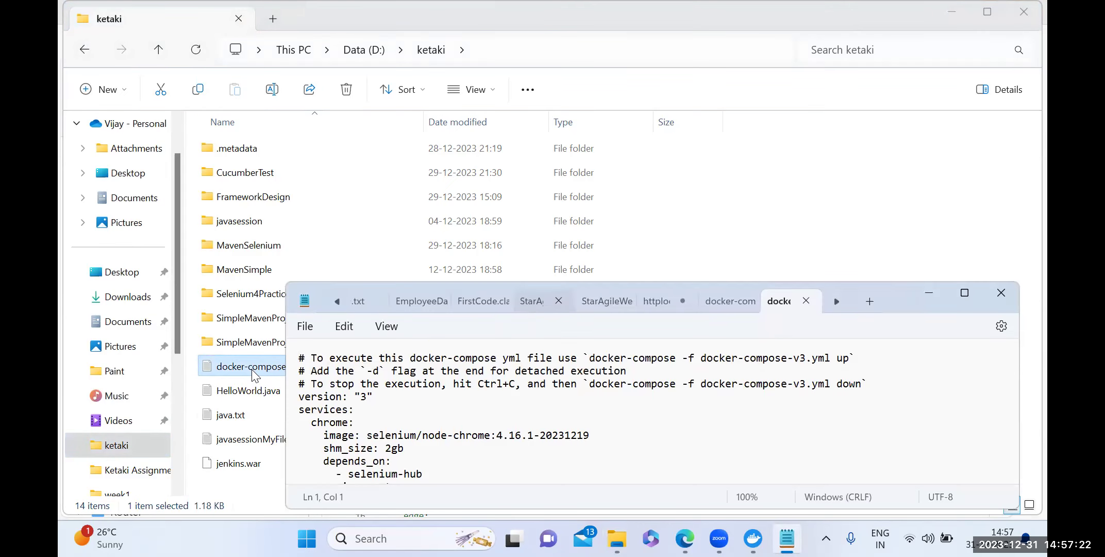
left_click(304, 330)
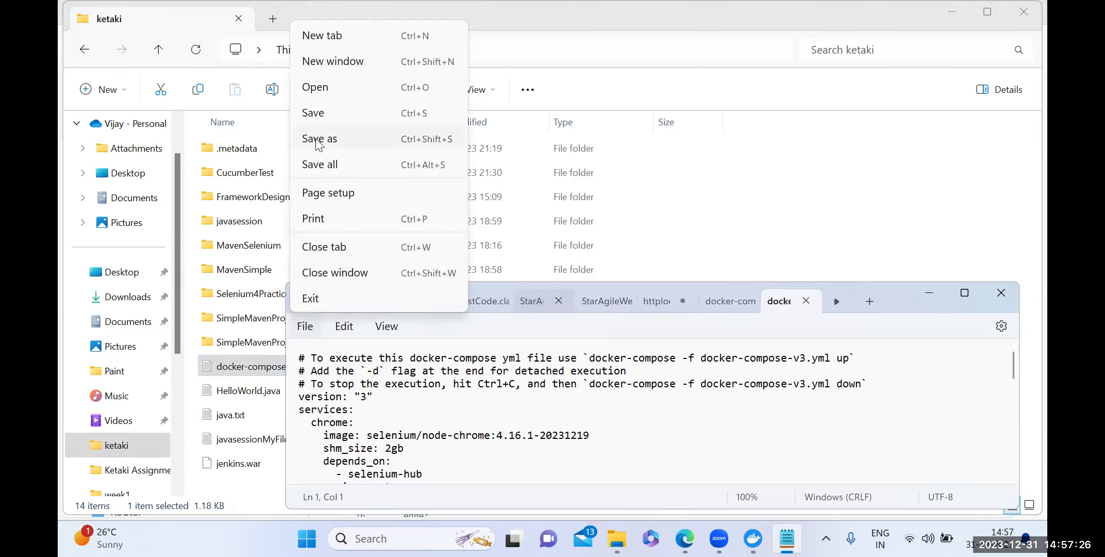
left_click(317, 139)
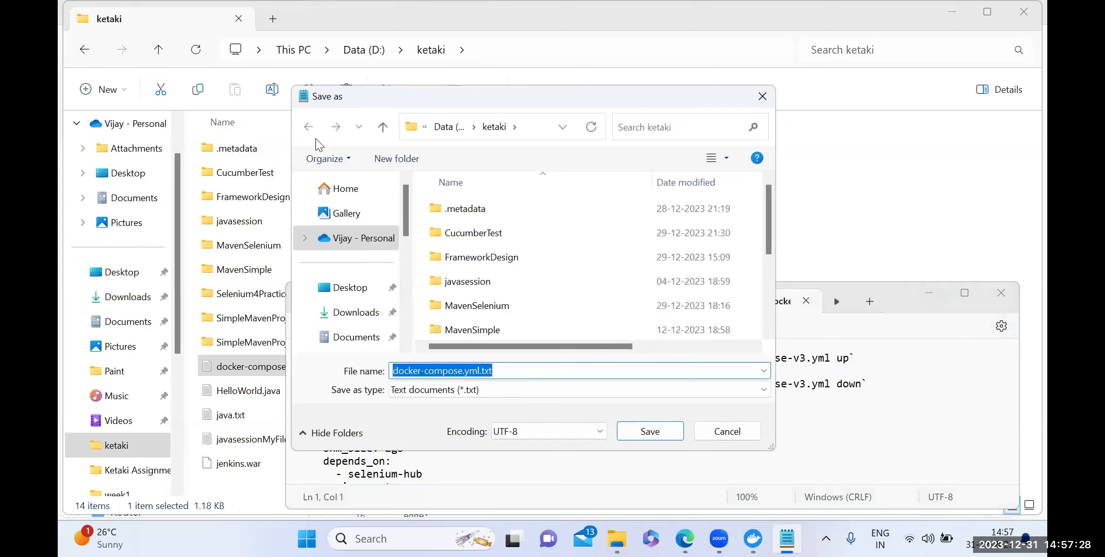
left_click(495, 374)
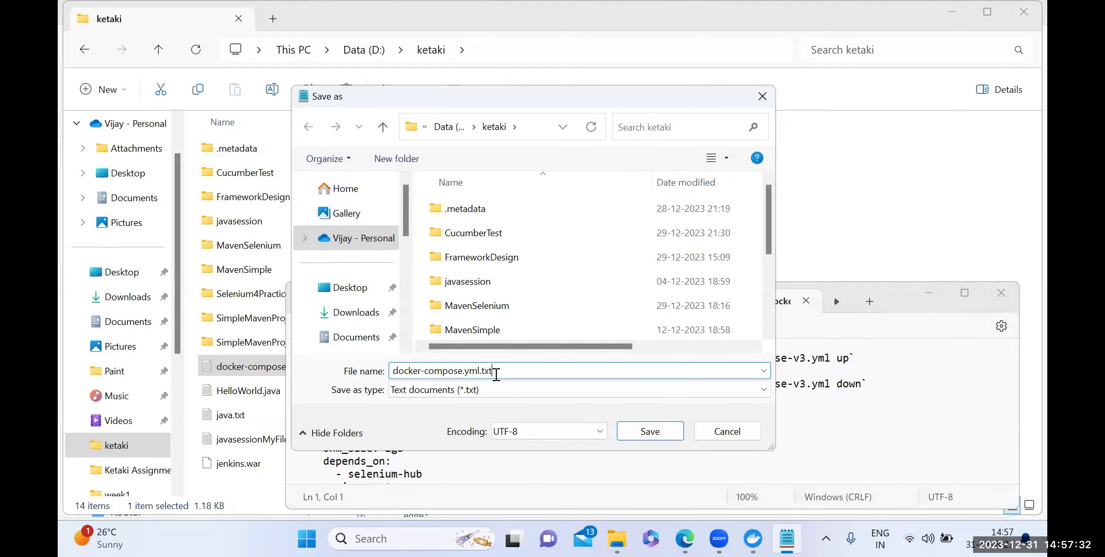
key("BackSpace")
key("BackSpace")
key("BackSpace")
key("BackSpace")
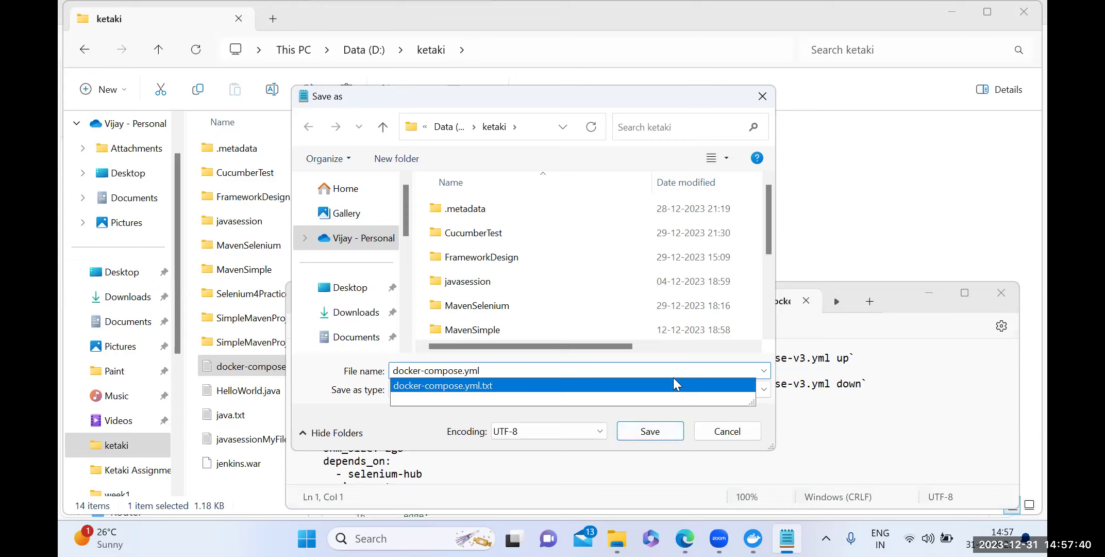
double_click(496, 377)
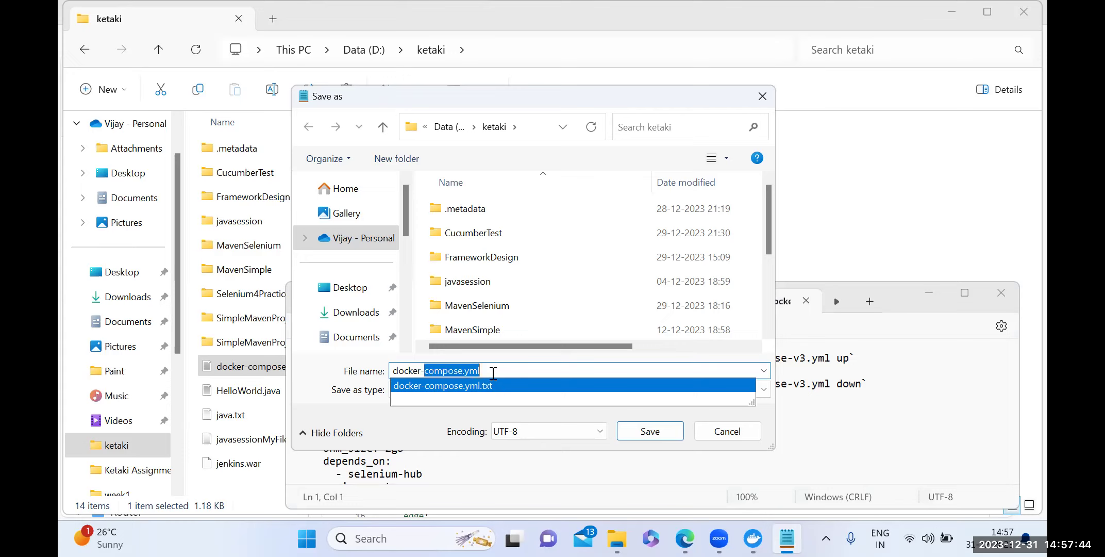
left_click(495, 371)
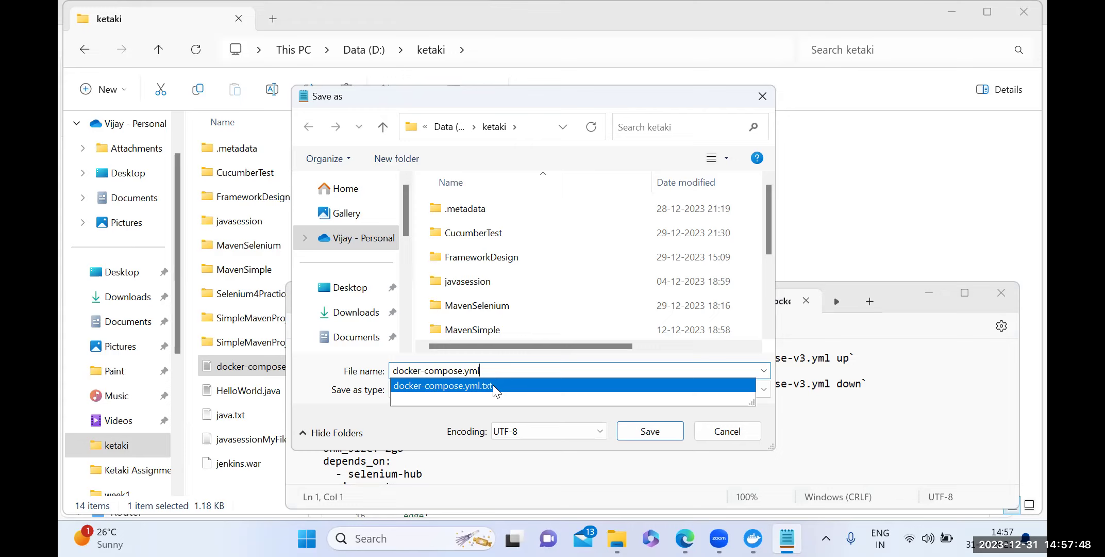
left_click(493, 385)
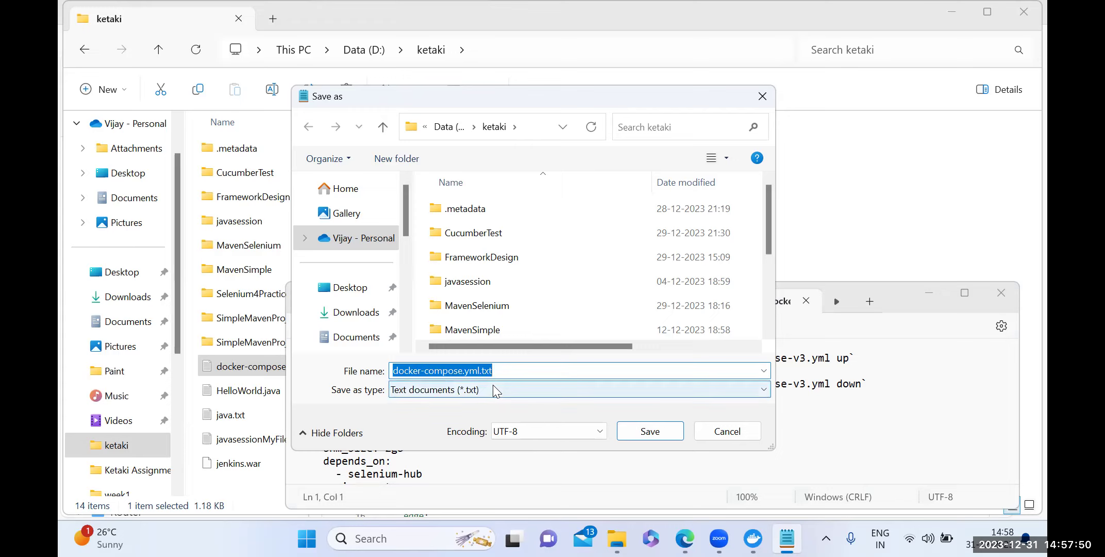
Set the save type to All files (*.*) and delete the .txt ending from the name.
left_click(763, 392)
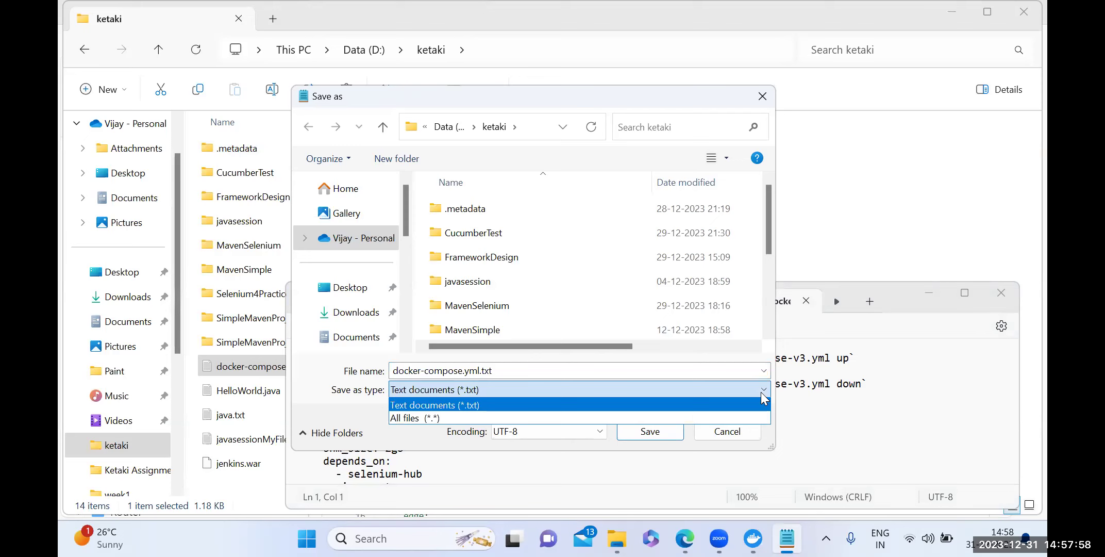
left_click(626, 418)
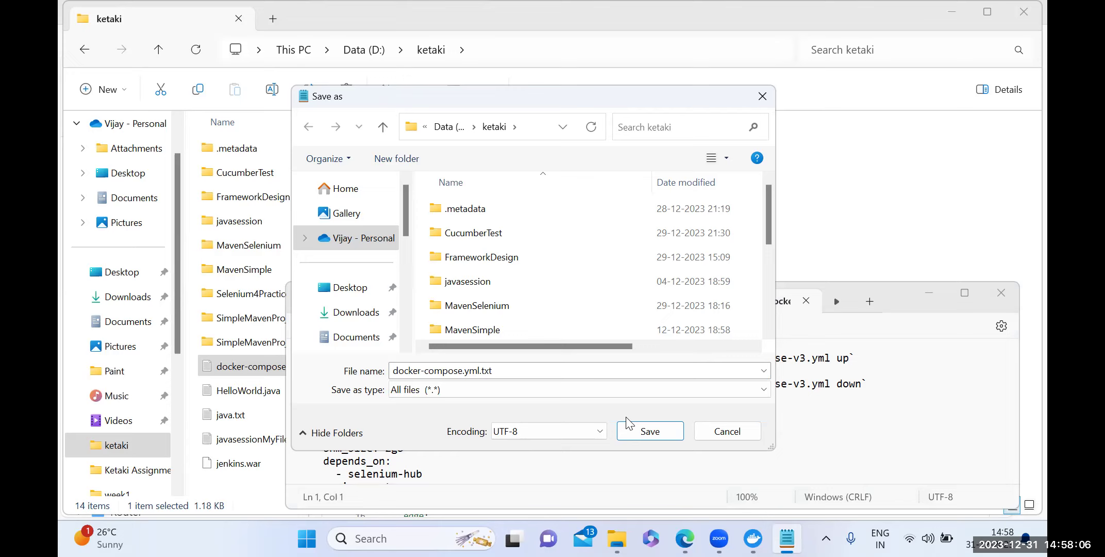
left_click(507, 374)
key("ctrl+shift+Right")
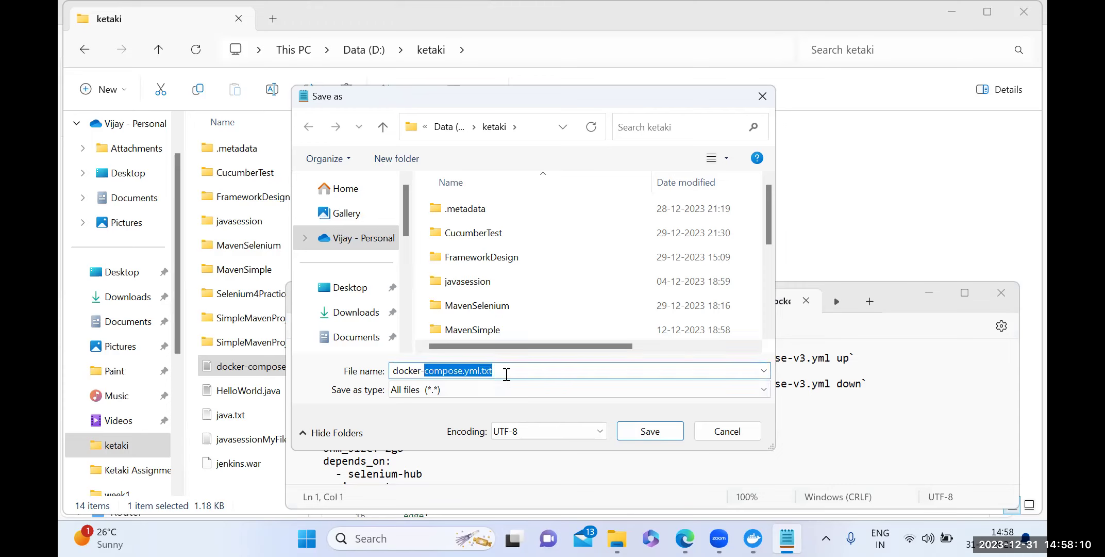
key("End")
key("BackSpace")
key("BackSpace")
key("BackSpace")
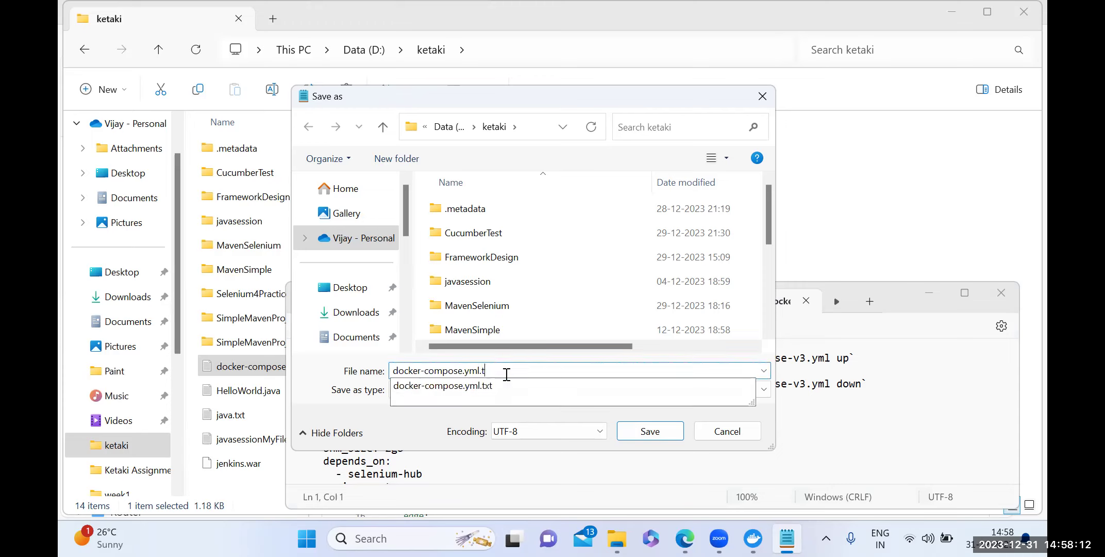